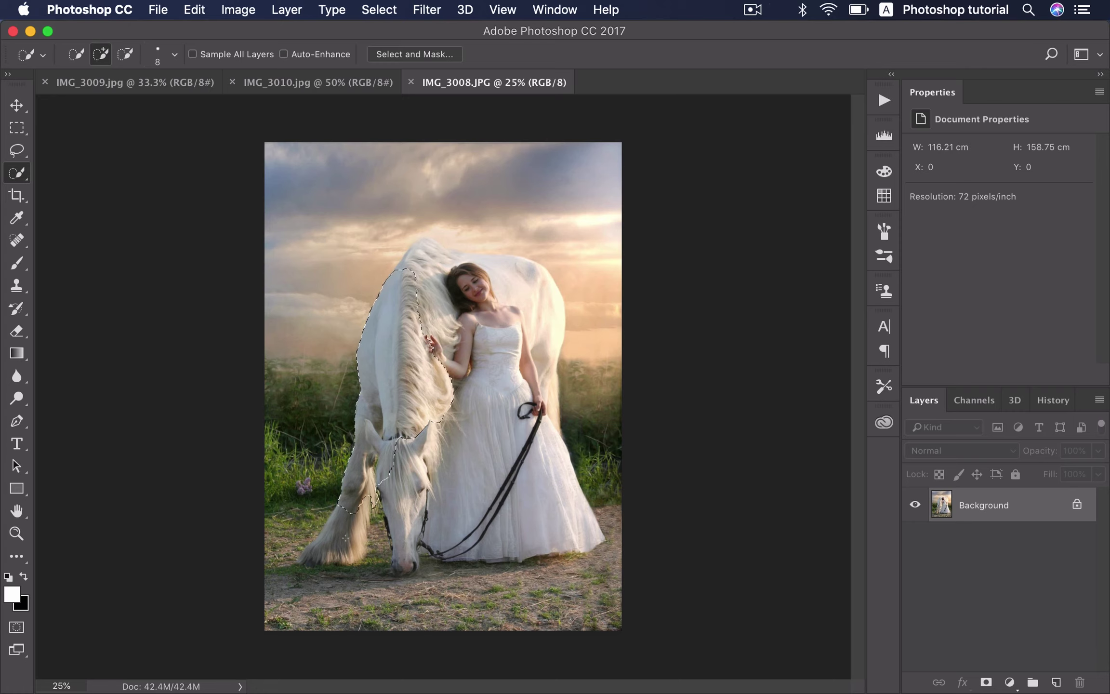
# Step: Extend the quick selection over the rest of the horse, the bride and the ground beneath them in IMG_3008.JPG
pyautogui.moveTo(345, 536)
pyautogui.mouseDown()
pyautogui.moveTo(310, 561)
pyautogui.moveTo(381, 535)
pyautogui.moveTo(414, 567)
pyautogui.moveTo(439, 550)
pyautogui.mouseUp()
pyautogui.moveTo(580, 547); pyautogui.dragTo(475, 511)
pyautogui.moveTo(454, 467)
pyautogui.mouseDown()
pyautogui.moveTo(450, 511)
pyautogui.moveTo(425, 249)
pyautogui.moveTo(436, 284)
pyautogui.moveTo(419, 259)
pyautogui.moveTo(425, 243)
pyautogui.moveTo(456, 261)
pyautogui.moveTo(422, 244)
pyautogui.moveTo(462, 274)
pyautogui.moveTo(472, 259)
pyautogui.moveTo(529, 277)
pyautogui.moveTo(543, 316)
pyautogui.mouseUp()
pyautogui.moveTo(568, 579); pyautogui.dragTo(454, 572)
pyautogui.scroll(5, 470, 254)
pyautogui.scroll(-3, 471, 254)
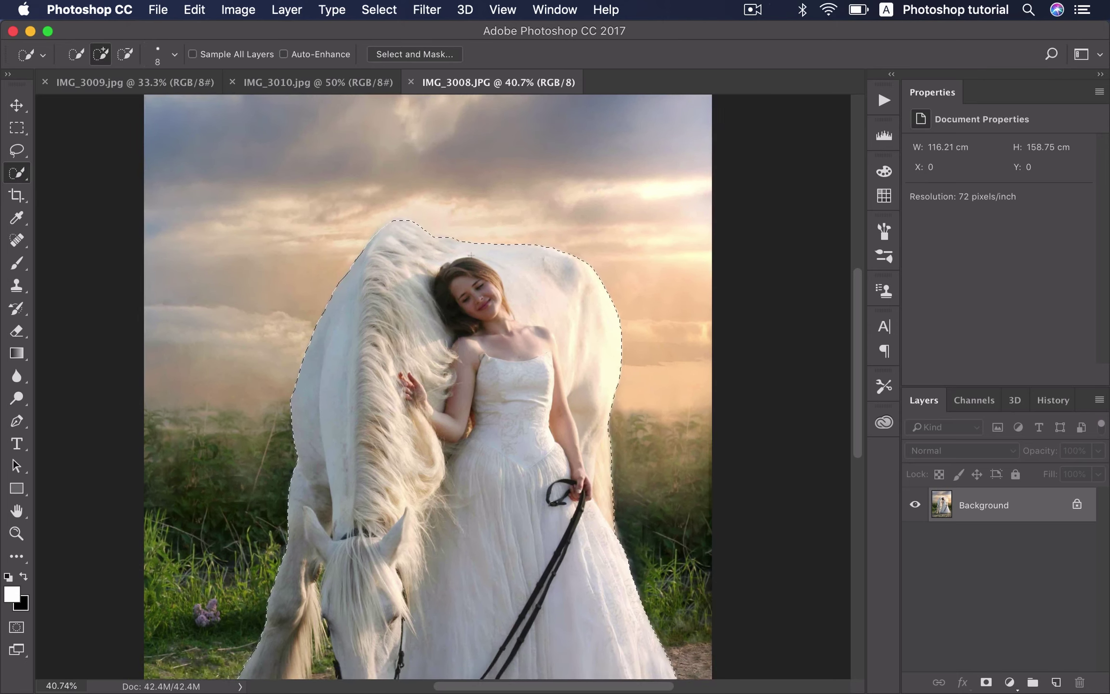
# Step: Open the selection in Select and Mask and refine its edge along the horse's hairy leg, flank and upper back
pyautogui.press('m')
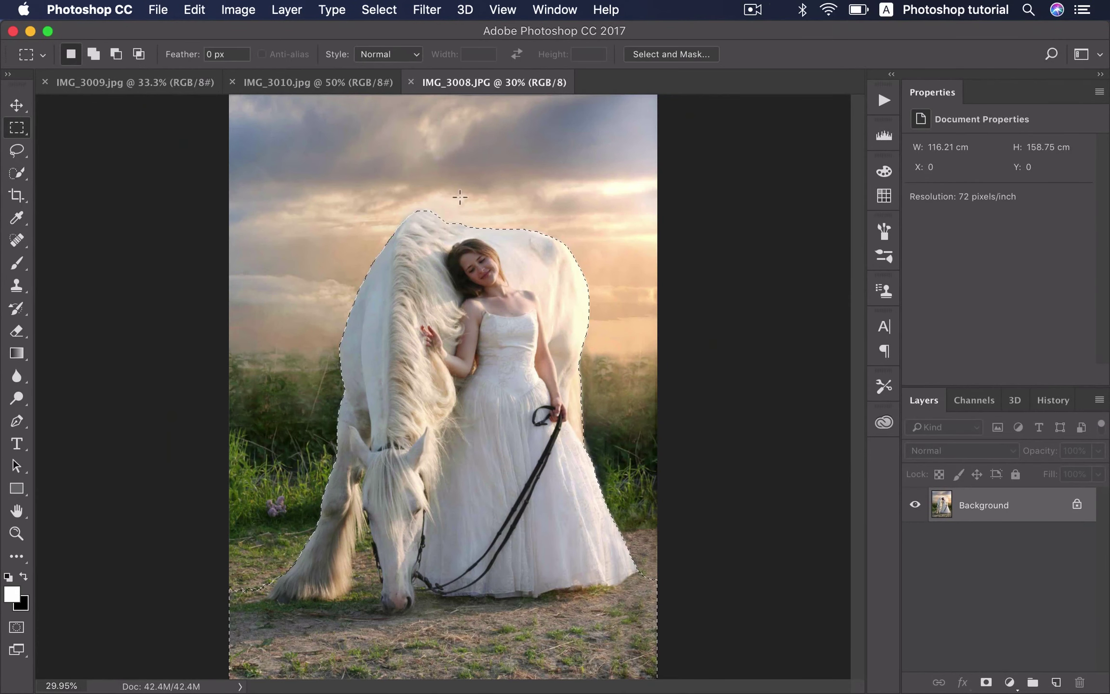
pyautogui.click(684, 54)
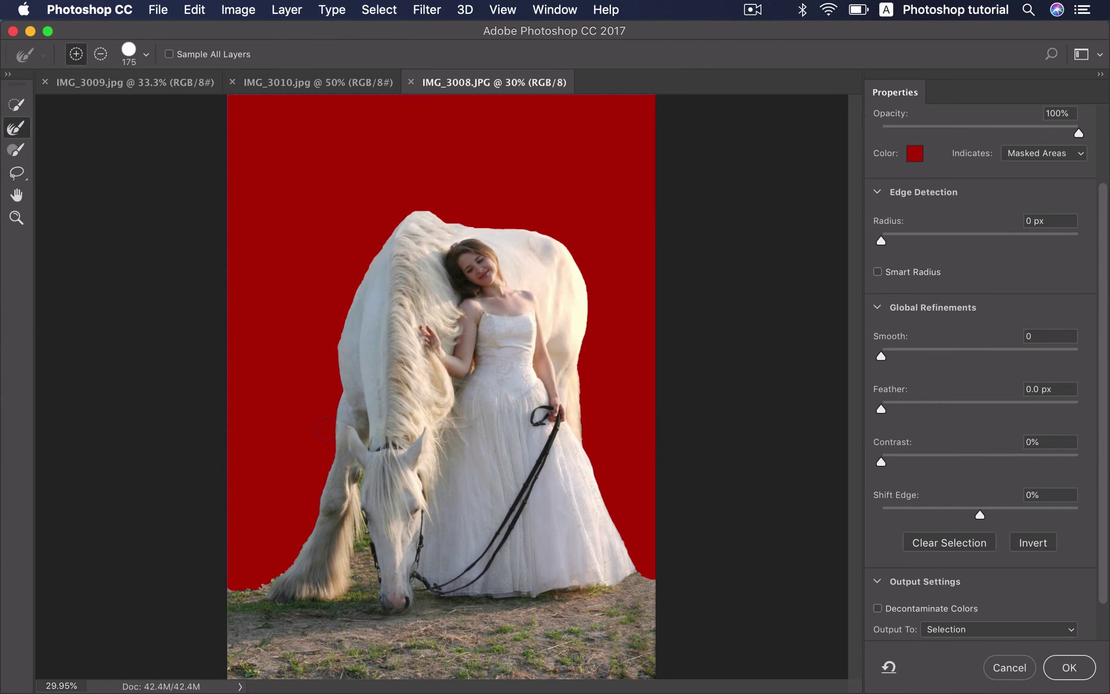
pyautogui.moveTo(237, 586)
pyautogui.mouseDown()
pyautogui.moveTo(286, 562)
pyautogui.moveTo(308, 521)
pyautogui.moveTo(306, 535)
pyautogui.moveTo(332, 384)
pyautogui.mouseUp()
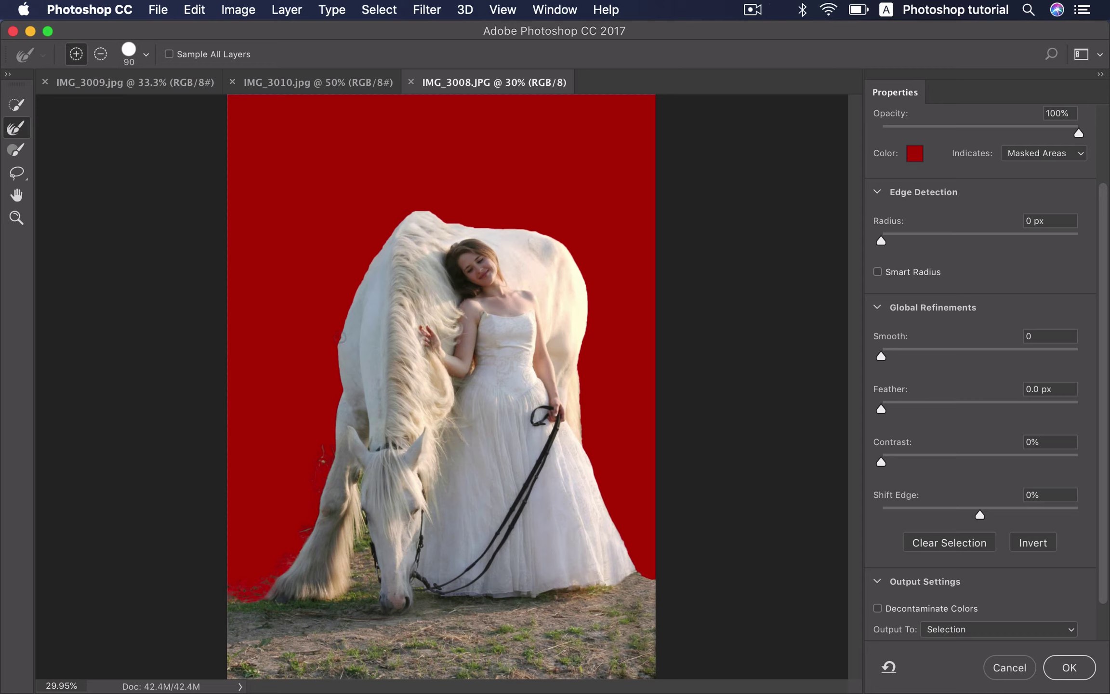
pyautogui.moveTo(341, 337); pyautogui.dragTo(352, 304)
pyautogui.moveTo(422, 209); pyautogui.dragTo(452, 217)
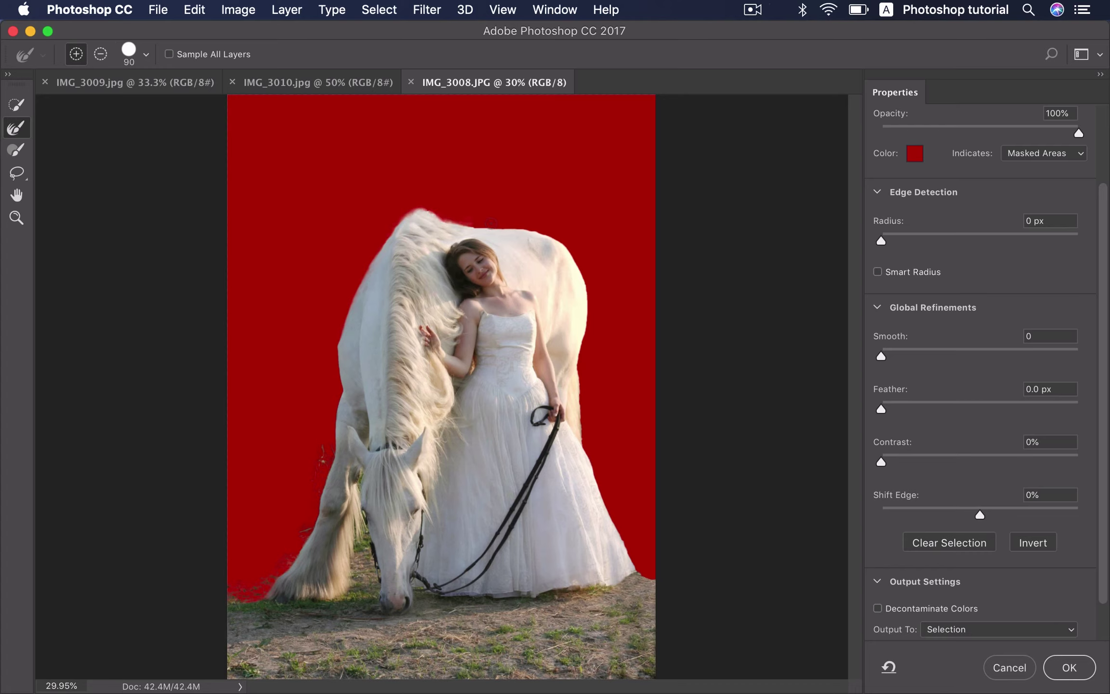
# Step: Refine the edge along the horse's far side with a smaller brush and output the cut-out with decontaminated colors as a masked layer
pyautogui.press('[')
pyautogui.press('[')
pyautogui.moveTo(590, 305); pyautogui.dragTo(582, 355)
pyautogui.press(']')
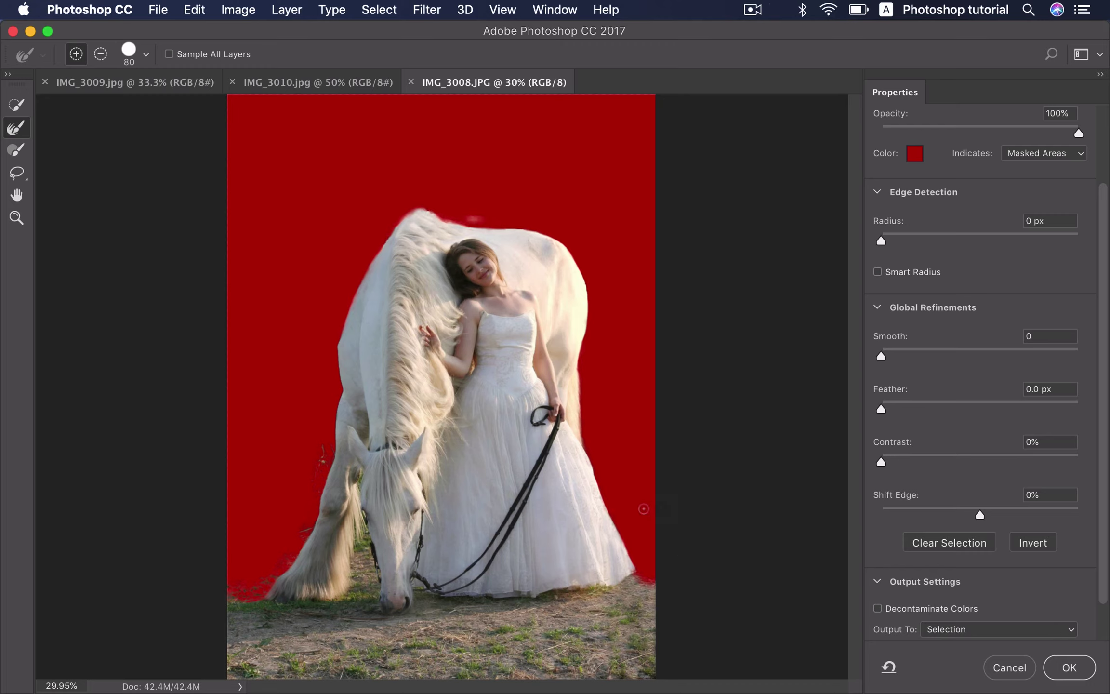
pyautogui.click(931, 607)
pyautogui.click(1069, 667)
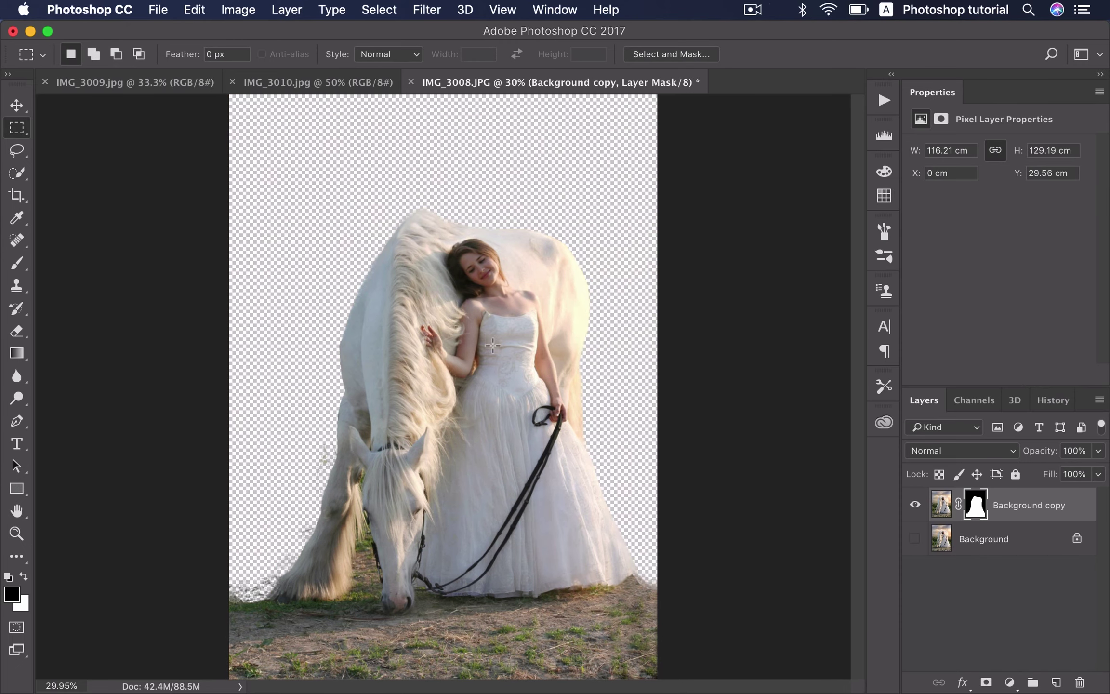
# Step: Move the masked bride and horse layer into the IMG_3010.jpg document over the old tree
pyautogui.press('v')
pyautogui.moveTo(461, 306); pyautogui.dragTo(308, 89)
pyautogui.moveTo(466, 446); pyautogui.dragTo(495, 459)
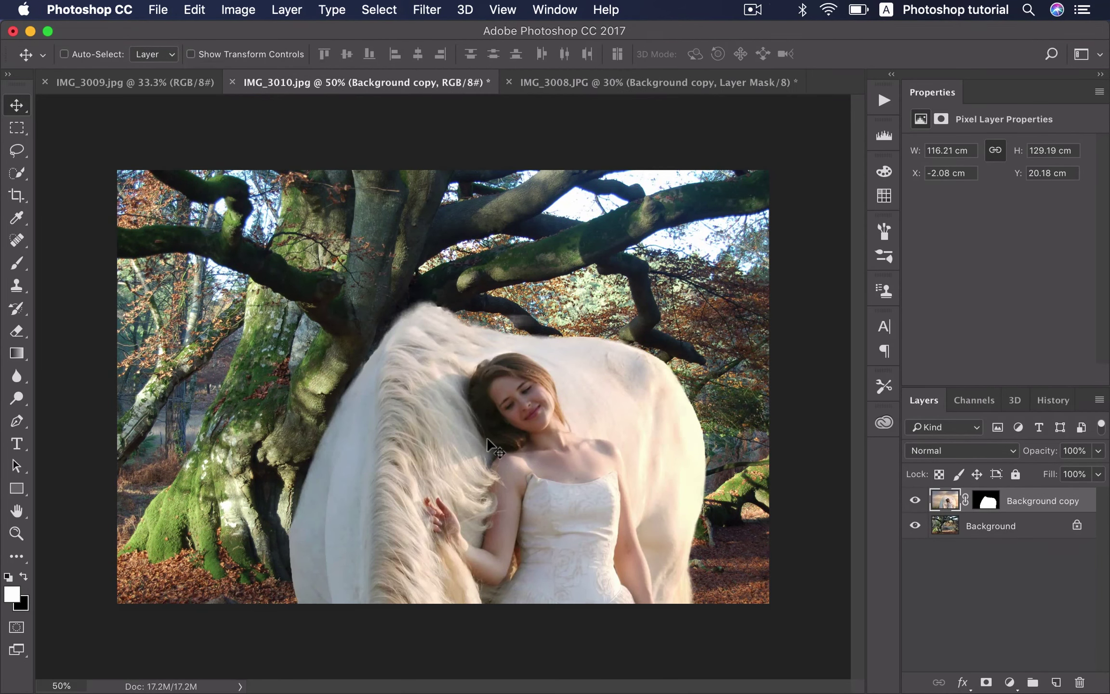
# Step: Scale the bride and horse down to about 33.4% and place them on the ground beside the tree trunk
pyautogui.scroll(-5, 487, 436)
pyautogui.press('super+t')
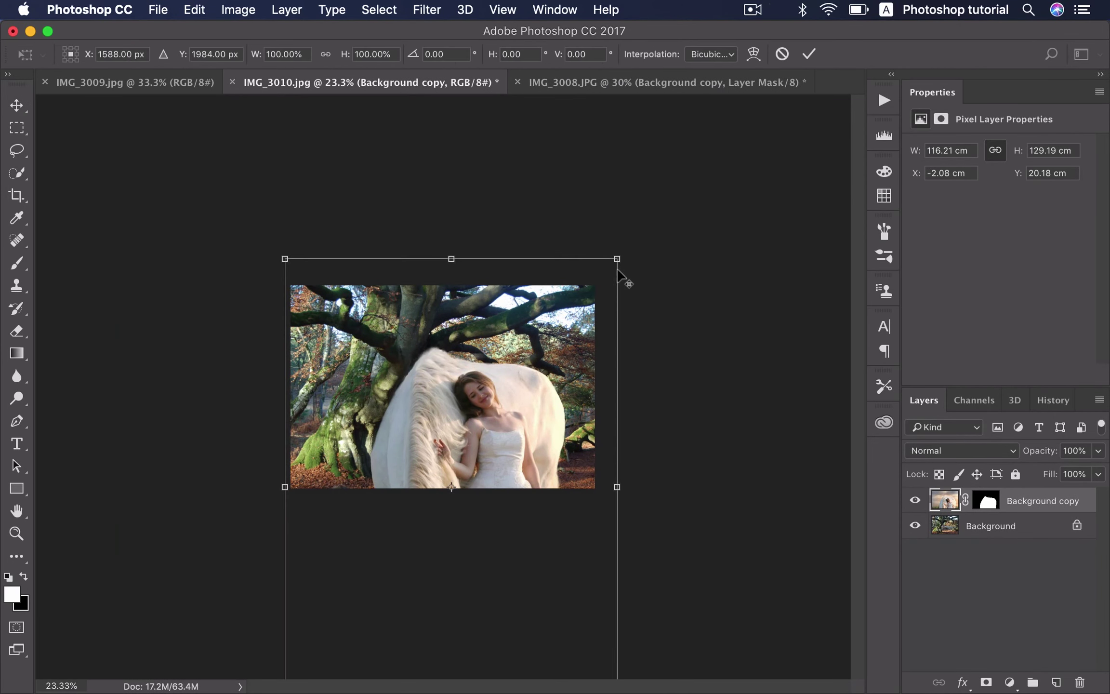
pyautogui.moveTo(607, 275); pyautogui.dragTo(526, 338)
pyautogui.moveTo(558, 290); pyautogui.dragTo(503, 365)
pyautogui.scroll(1, 475, 435)
pyautogui.moveTo(475, 434); pyautogui.dragTo(491, 402)
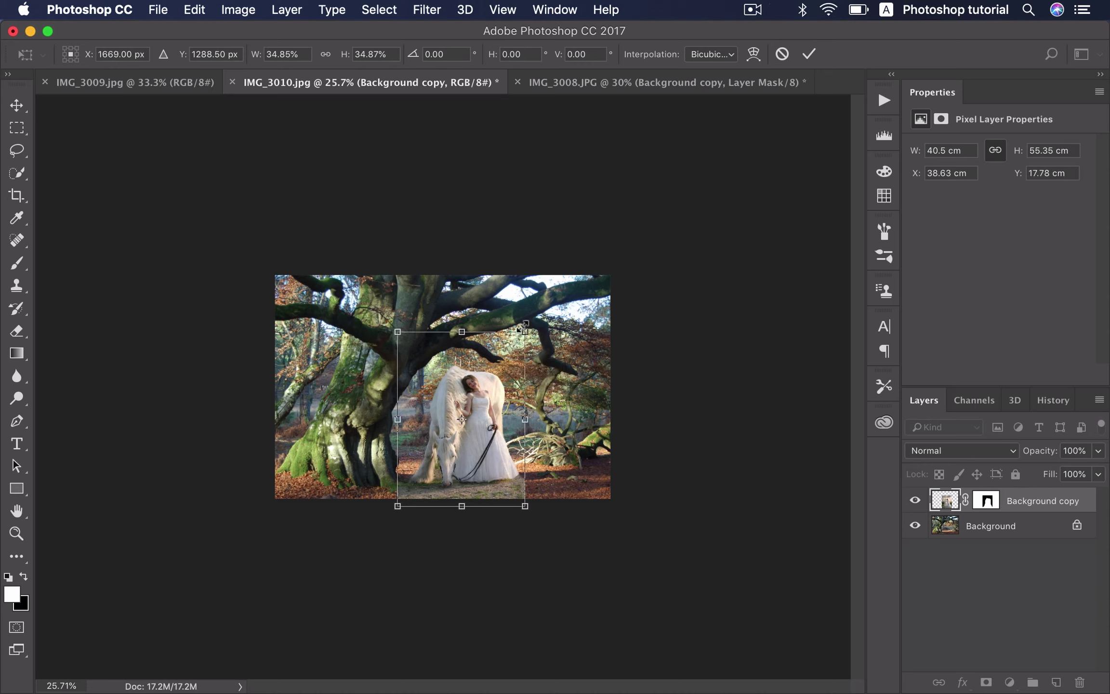
pyautogui.moveTo(523, 328); pyautogui.dragTo(520, 338)
# Step: Flip the bride and horse horizontally, shift them away from the trunk to about X 46 cm, and apply the transform
pyautogui.rightClick(475, 405)
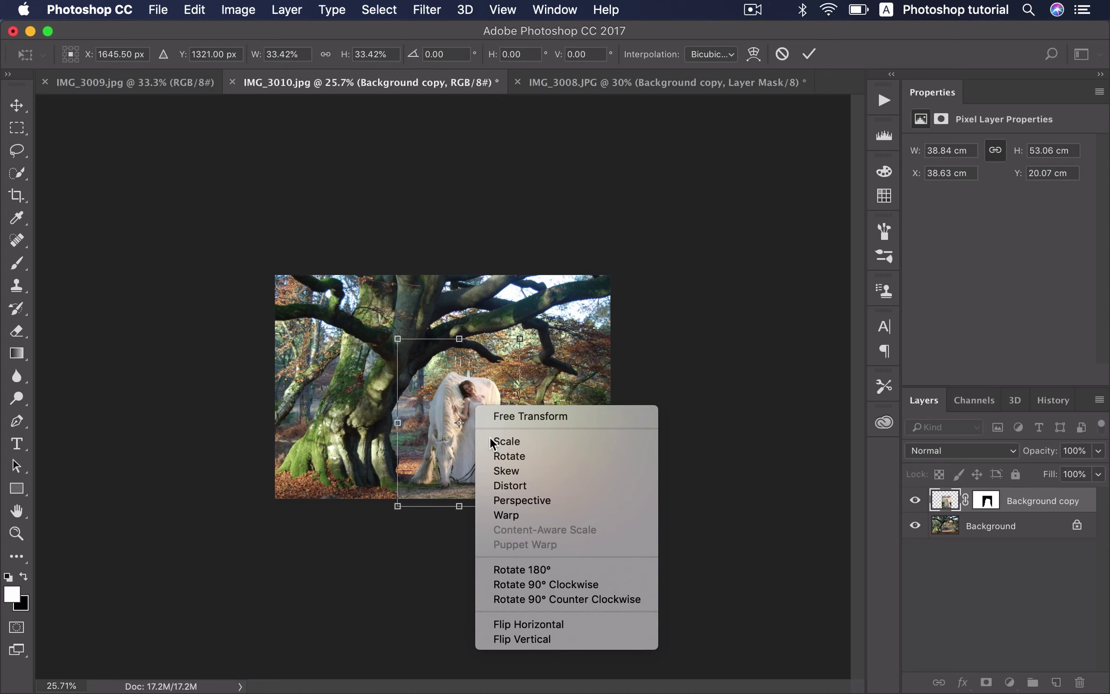
pyautogui.click(530, 624)
pyautogui.moveTo(482, 462); pyautogui.dragTo(507, 461)
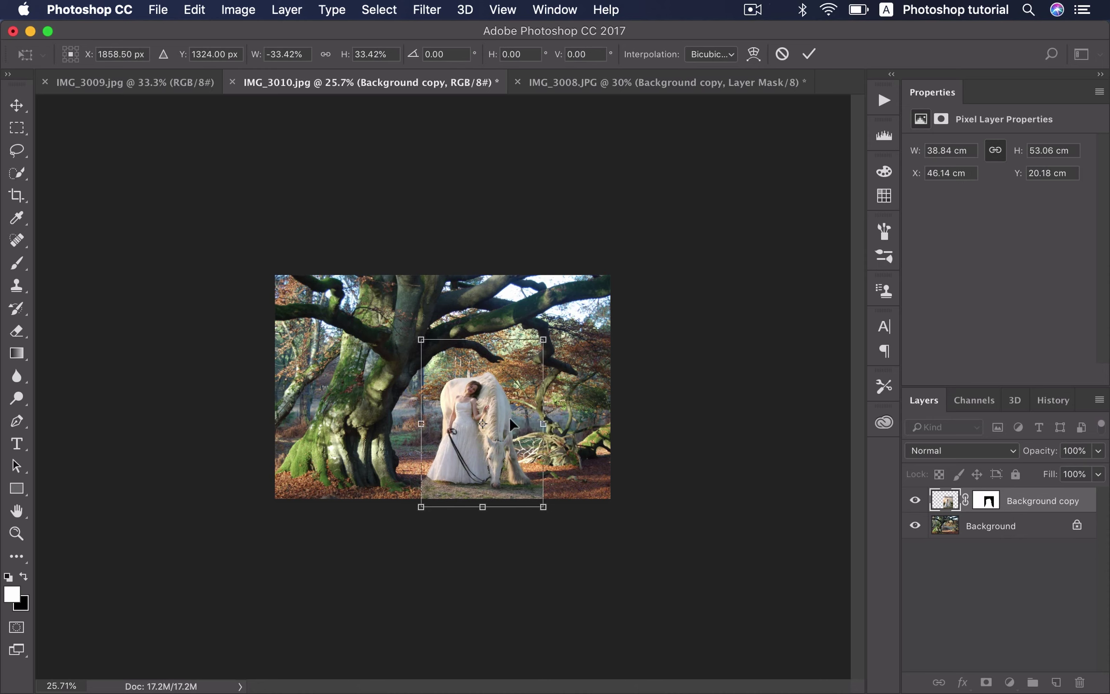
pyautogui.press('Return')
pyautogui.click(476, 437)
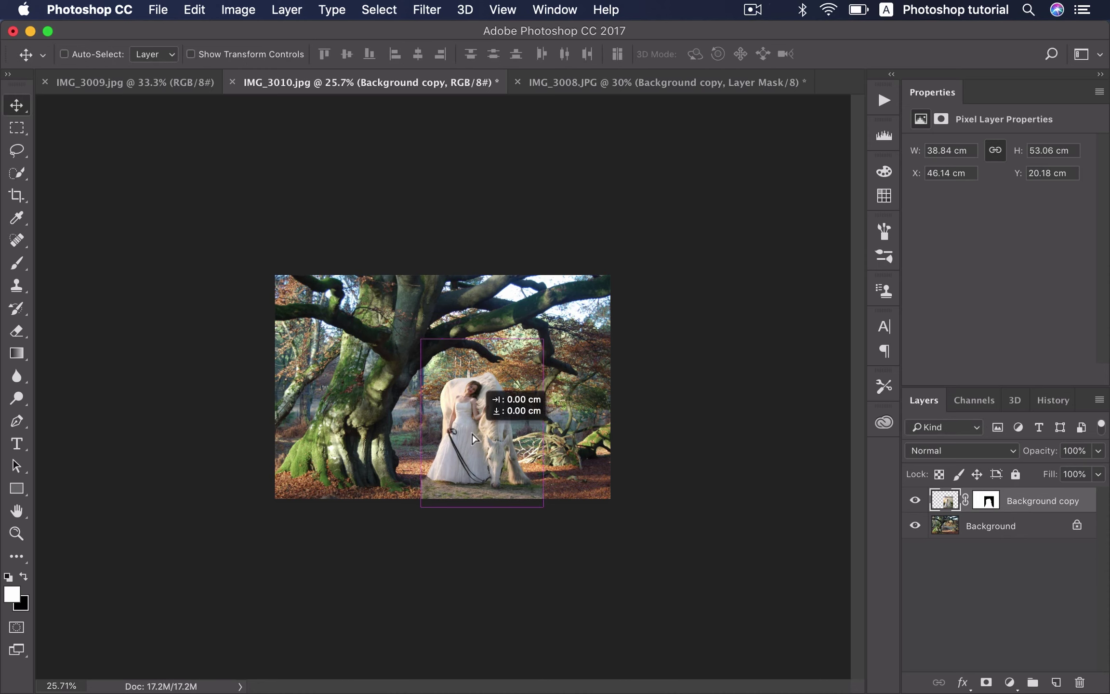
pyautogui.scroll(1, 490, 468)
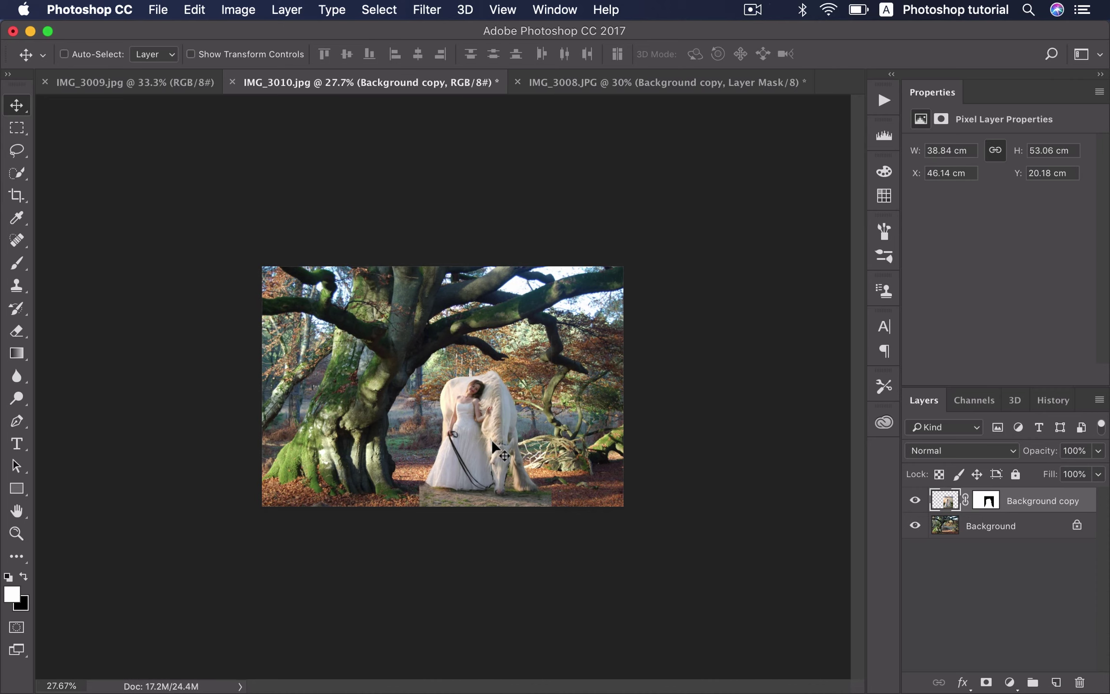
# Step: Switch to IMG_3009.jpg and select the mossy forest floor with a freehand Lasso outline
pyautogui.click(171, 83)
pyautogui.press('l')
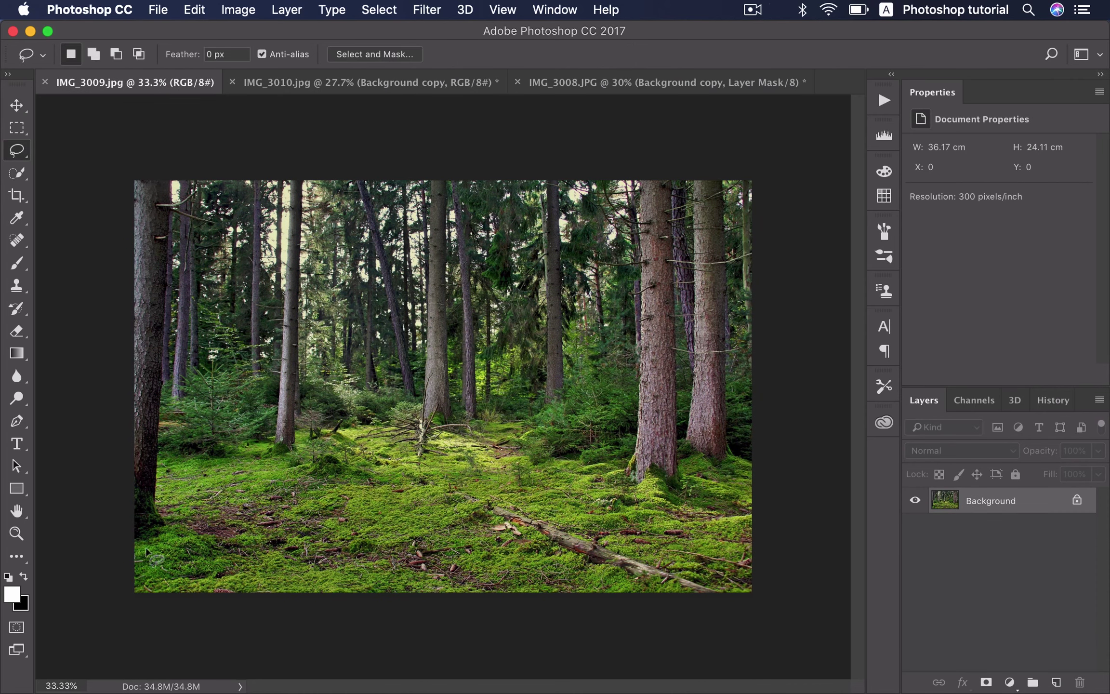
pyautogui.moveTo(116, 536)
pyautogui.mouseDown()
pyautogui.moveTo(147, 542)
pyautogui.moveTo(171, 515)
pyautogui.moveTo(171, 481)
pyautogui.mouseUp()
pyautogui.moveTo(239, 463)
pyautogui.mouseDown()
pyautogui.moveTo(289, 458)
pyautogui.moveTo(308, 429)
pyautogui.moveTo(356, 422)
pyautogui.moveTo(571, 422)
pyautogui.moveTo(618, 438)
pyautogui.moveTo(630, 477)
pyautogui.moveTo(699, 503)
pyautogui.moveTo(773, 573)
pyautogui.moveTo(470, 620)
pyautogui.moveTo(123, 619)
pyautogui.moveTo(118, 578)
pyautogui.mouseUp()
# Step: Move the selected moss into IMG_3010.jpg, place it below the Background copy layer, and position it across the foreground
pyautogui.press('v')
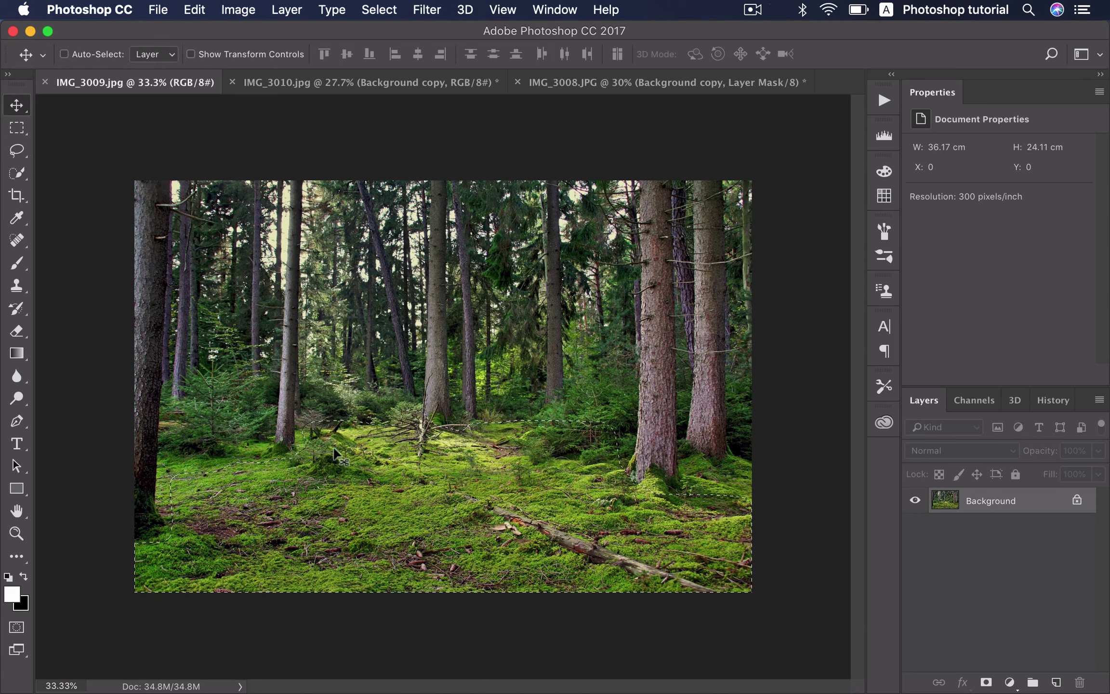
pyautogui.moveTo(337, 421)
pyautogui.mouseDown()
pyautogui.moveTo(300, 179)
pyautogui.moveTo(300, 97)
pyautogui.moveTo(283, 89)
pyautogui.moveTo(316, 91)
pyautogui.moveTo(319, 82)
pyautogui.moveTo(314, 101)
pyautogui.mouseUp()
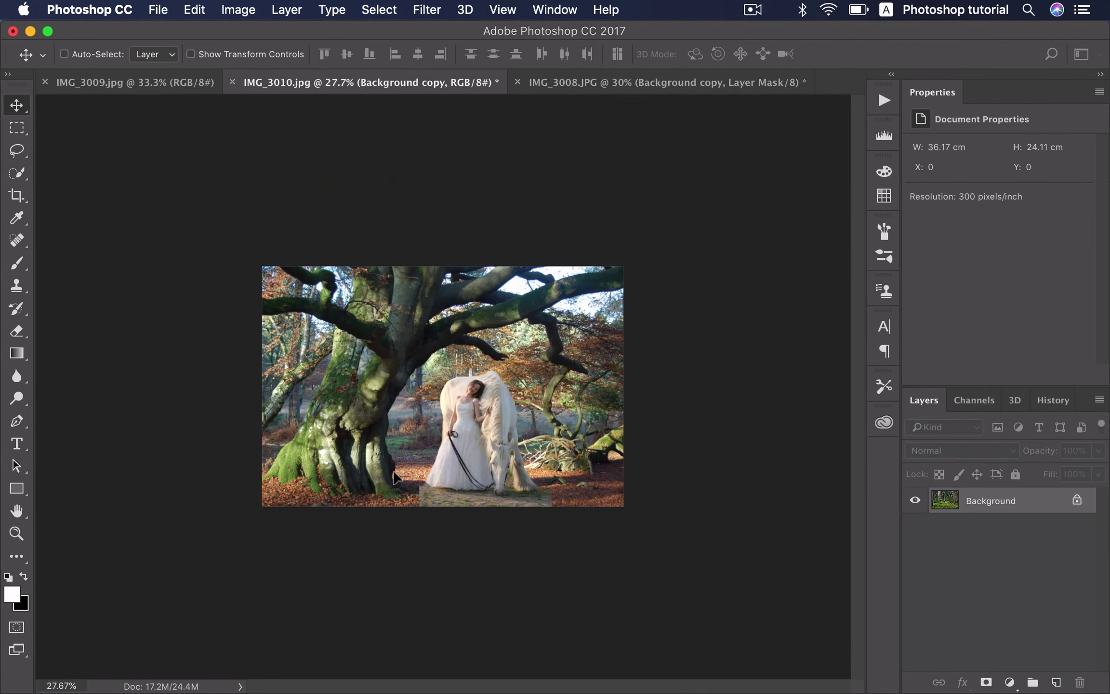
pyautogui.moveTo(394, 477); pyautogui.dragTo(393, 465)
pyautogui.moveTo(986, 501); pyautogui.dragTo(984, 526)
pyautogui.scroll(5, 558, 545)
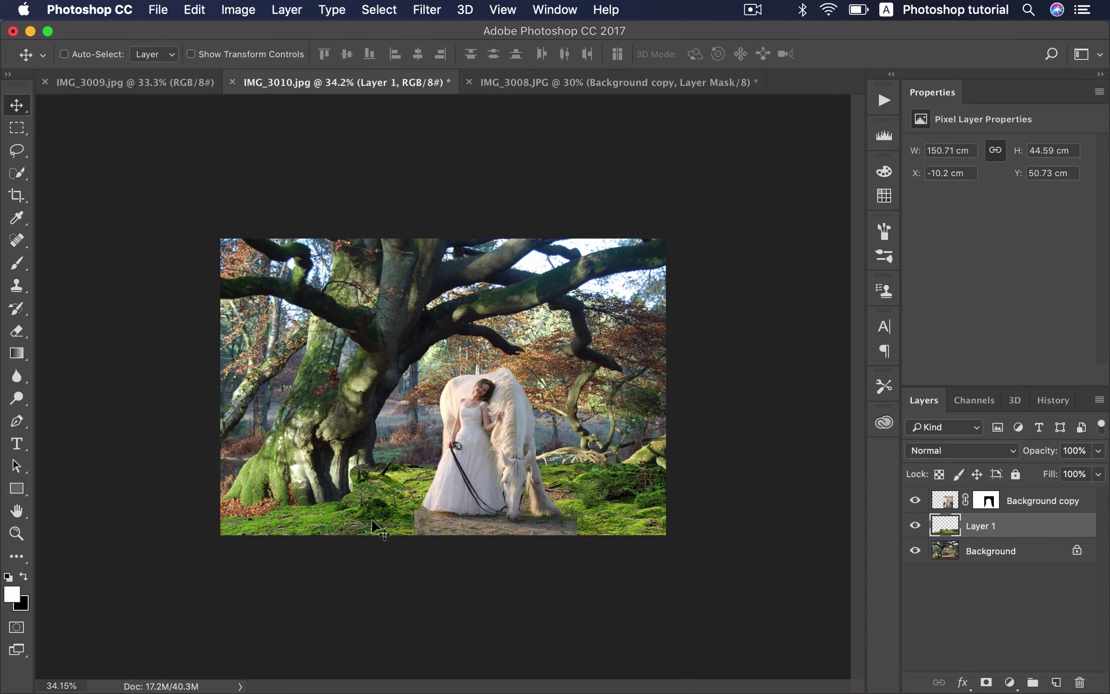
pyautogui.moveTo(371, 519); pyautogui.dragTo(370, 524)
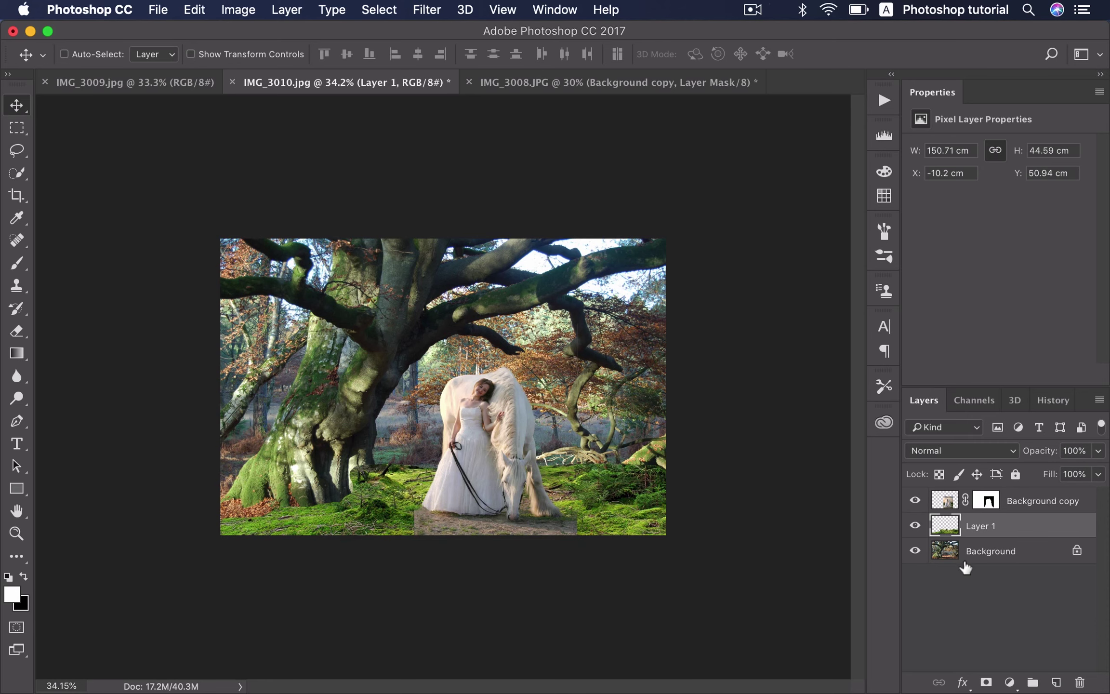
# Step: Add a layer mask to Layer 1 and paint black over the moss where it covers the base of the tree trunk
pyautogui.click(987, 683)
pyautogui.scroll(2, 291, 509)
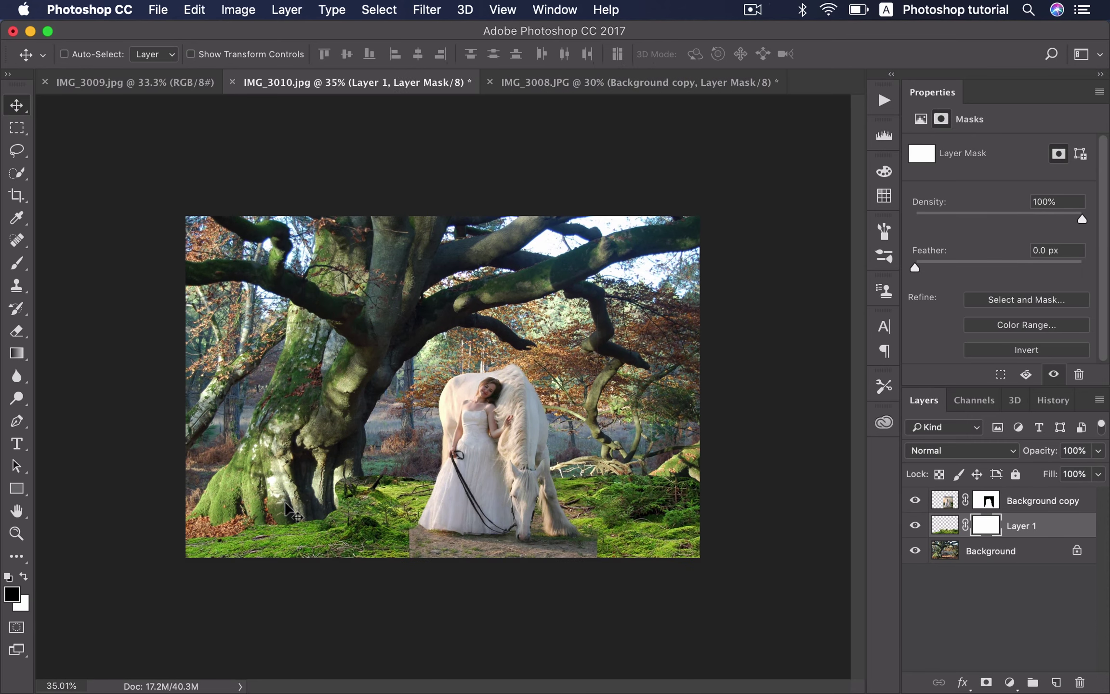
pyautogui.press('b')
pyautogui.scroll(1, 277, 515)
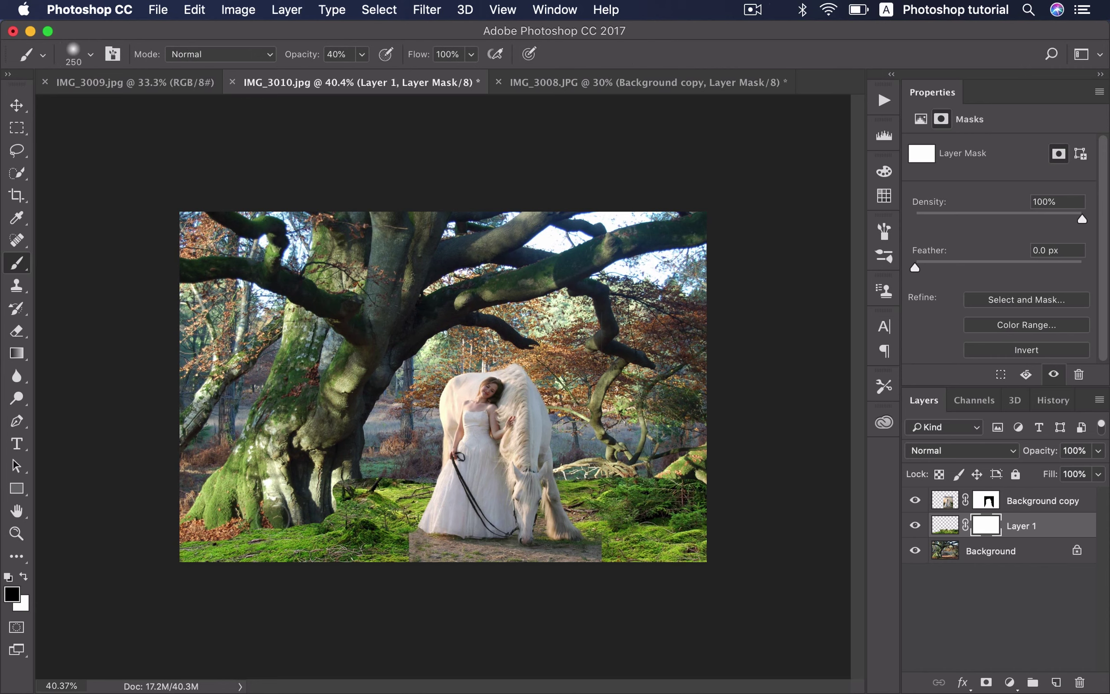
pyautogui.press(']')
pyautogui.click(282, 518)
pyautogui.press('[')
pyautogui.press('[')
pyautogui.press('[')
pyautogui.press('[')
pyautogui.press('[')
pyautogui.moveTo(234, 522)
pyautogui.mouseDown()
pyautogui.moveTo(333, 514)
pyautogui.moveTo(313, 519)
pyautogui.mouseUp()
pyautogui.press('[')
pyautogui.press('[')
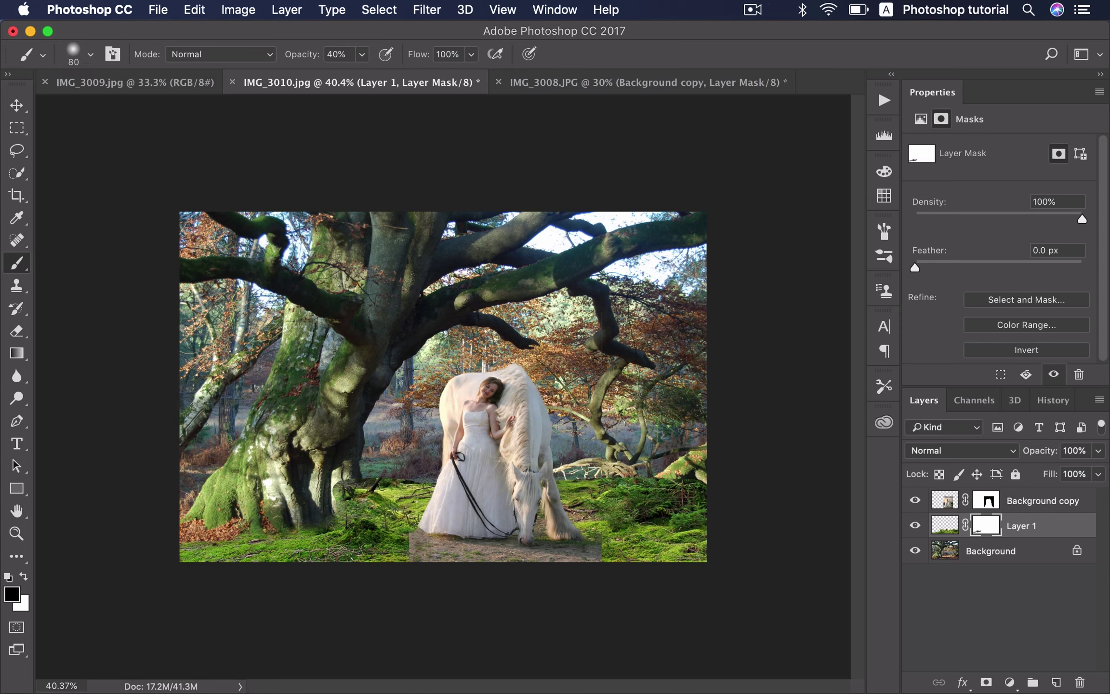
# Step: Blend the moss into the roots on the side of the trunk nearest the bride by painting on Layer 1's mask with varied brush sizes
pyautogui.press(']')
pyautogui.press(']')
pyautogui.press(']')
pyautogui.press(']')
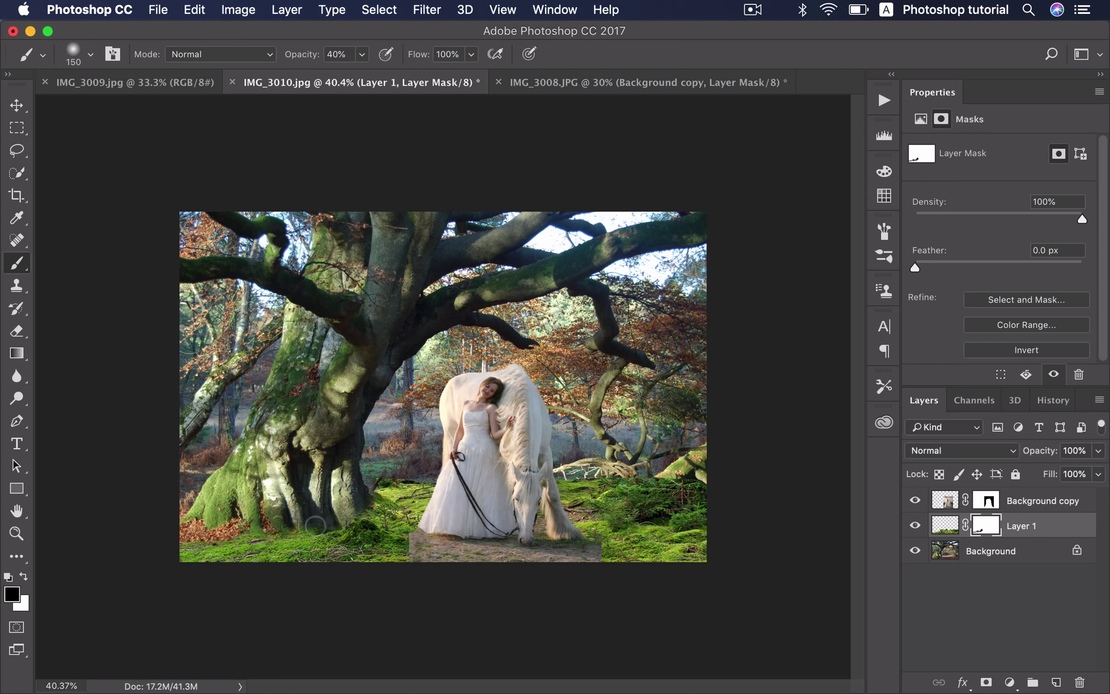
pyautogui.press('[')
pyautogui.press('[')
pyautogui.press('[')
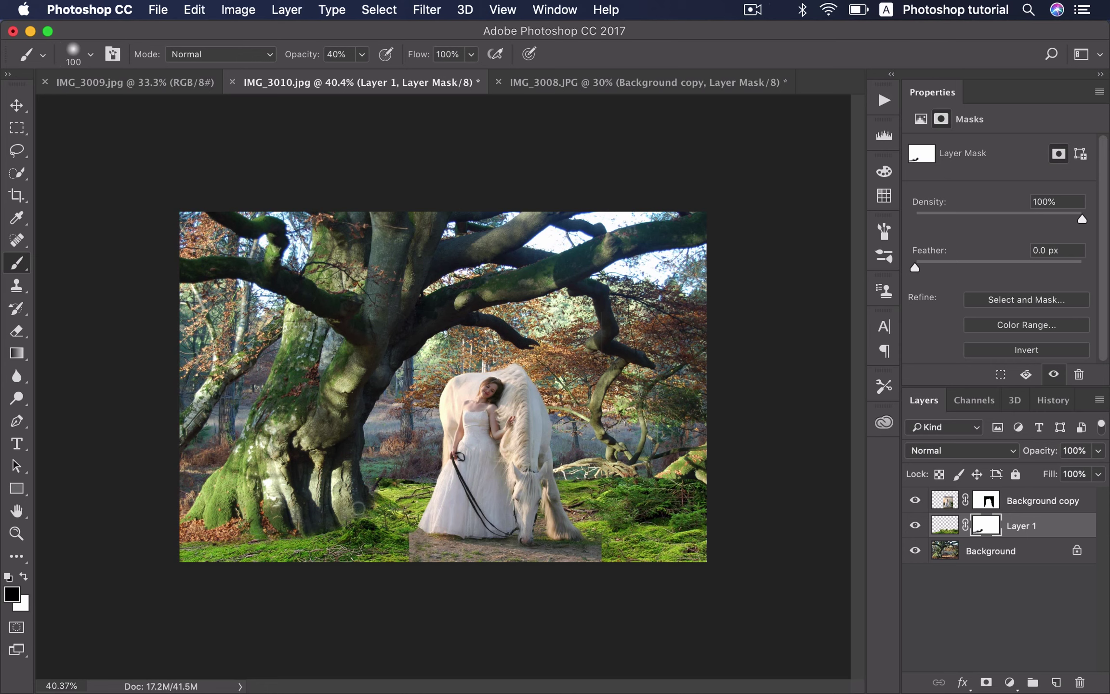
pyautogui.press(']')
pyautogui.moveTo(370, 500); pyautogui.dragTo(389, 491)
pyautogui.press('[')
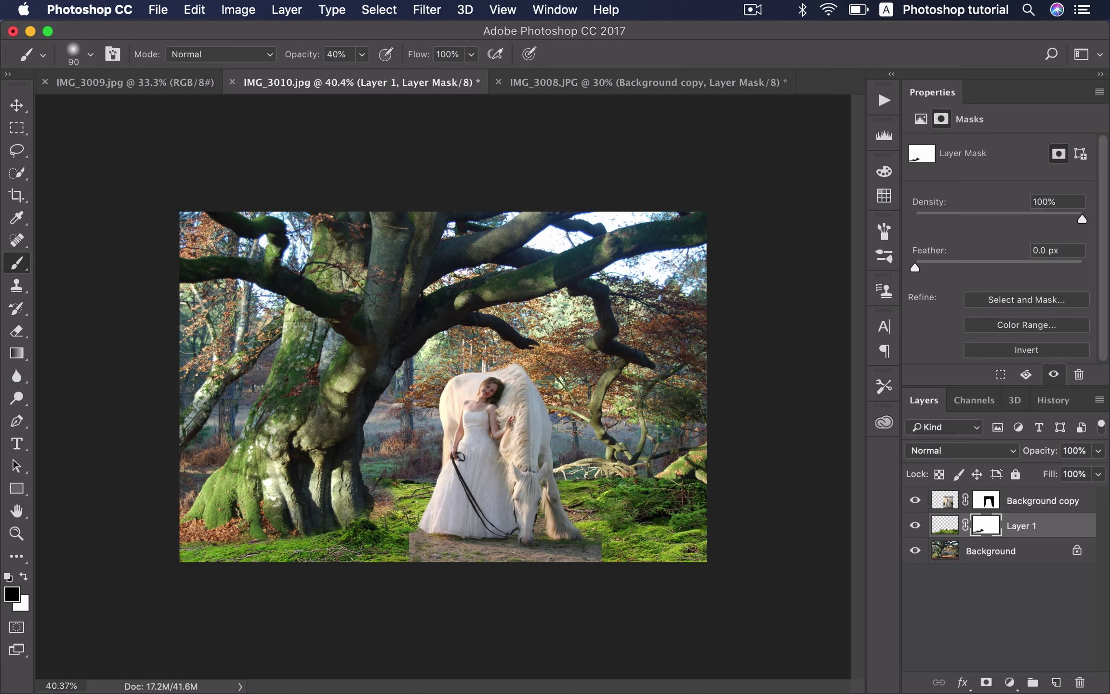
pyautogui.press('x')
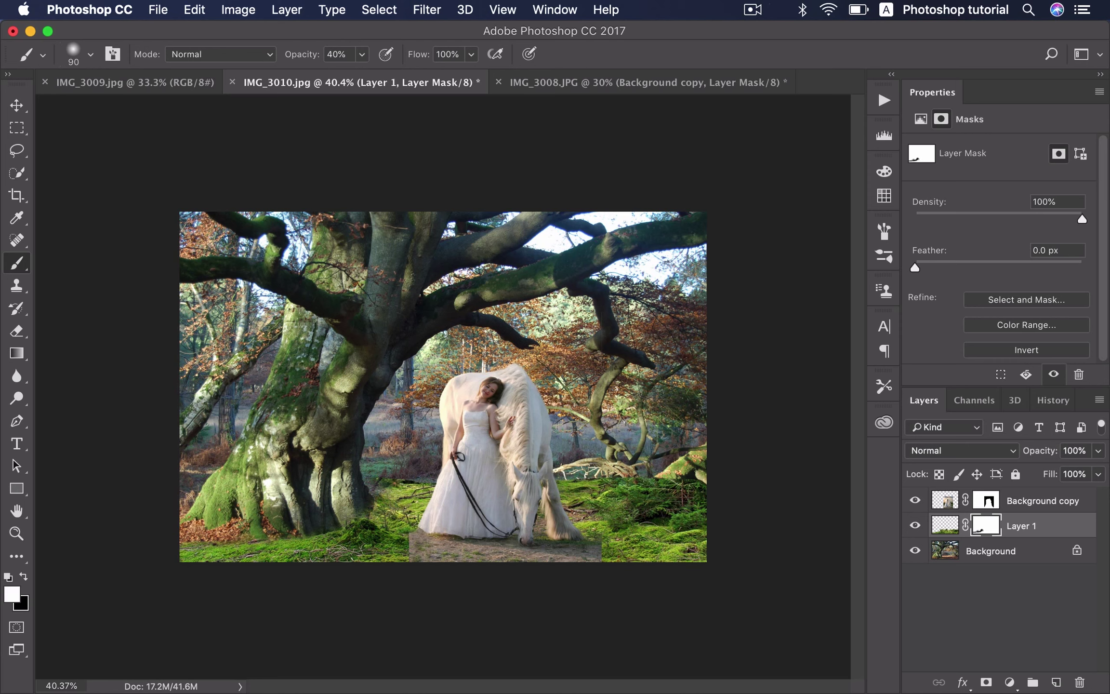
pyautogui.press('x')
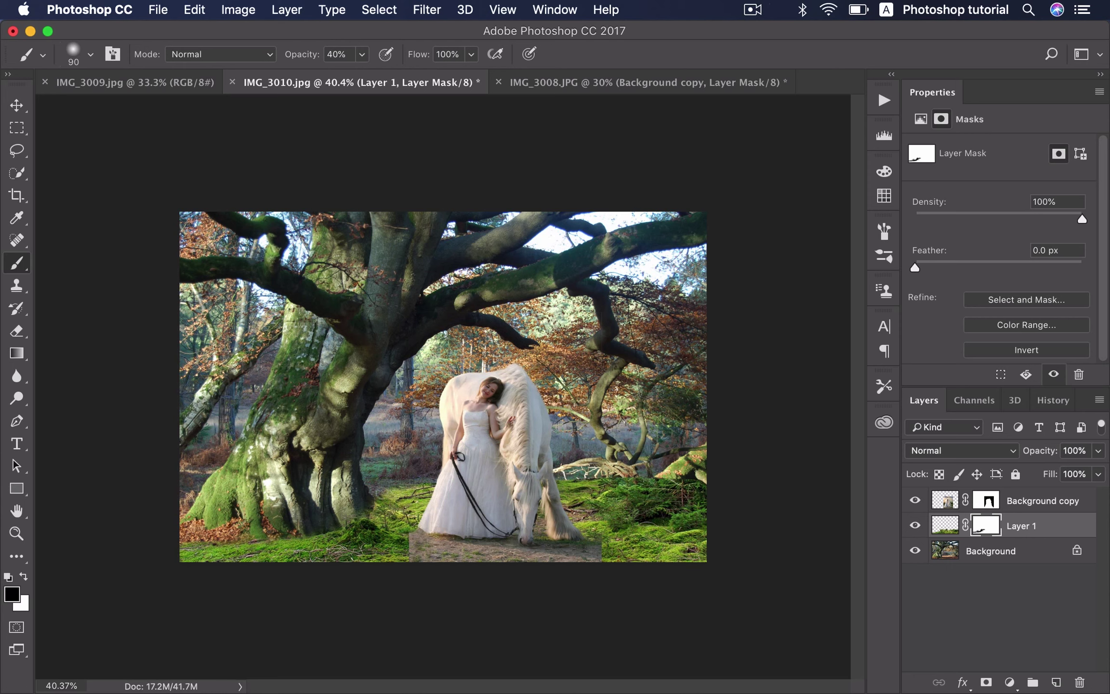
# Step: Paint black on Layer 1's mask with a larger brush to hide the moss edge around the fallen branches behind the horse
pyautogui.press(']')
pyautogui.press(']')
pyautogui.press(']')
pyautogui.press(']')
pyautogui.moveTo(694, 477)
pyautogui.mouseDown()
pyautogui.moveTo(682, 481)
pyautogui.moveTo(701, 481)
pyautogui.moveTo(688, 494)
pyautogui.moveTo(588, 484)
pyautogui.mouseUp()
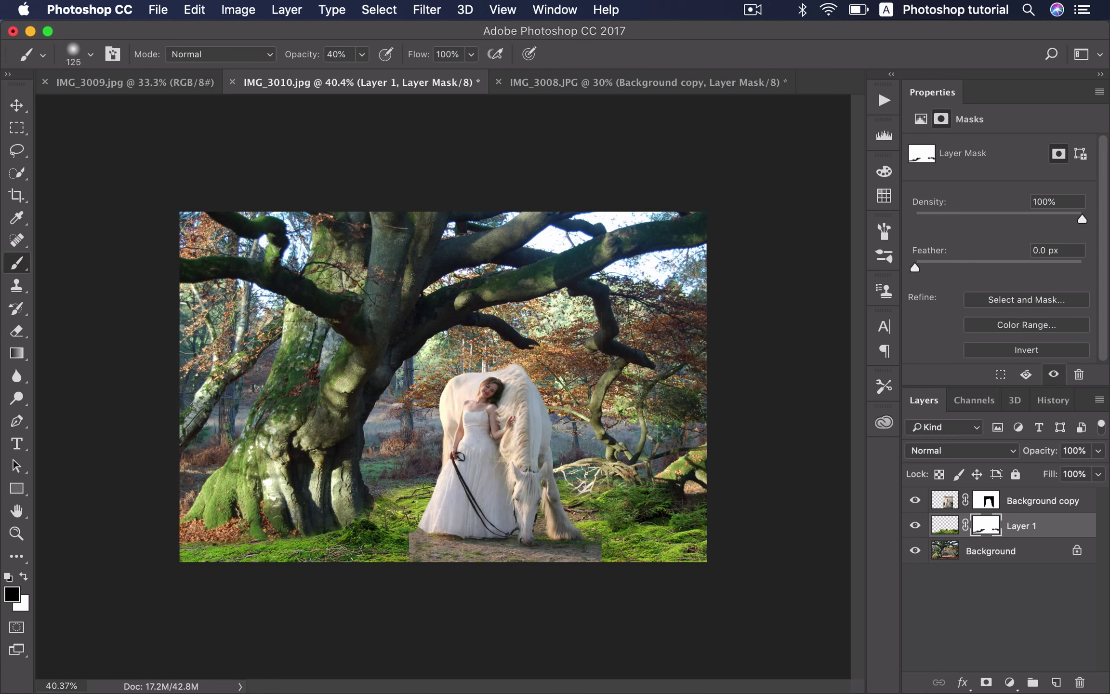
pyautogui.press(']')
pyautogui.press(']')
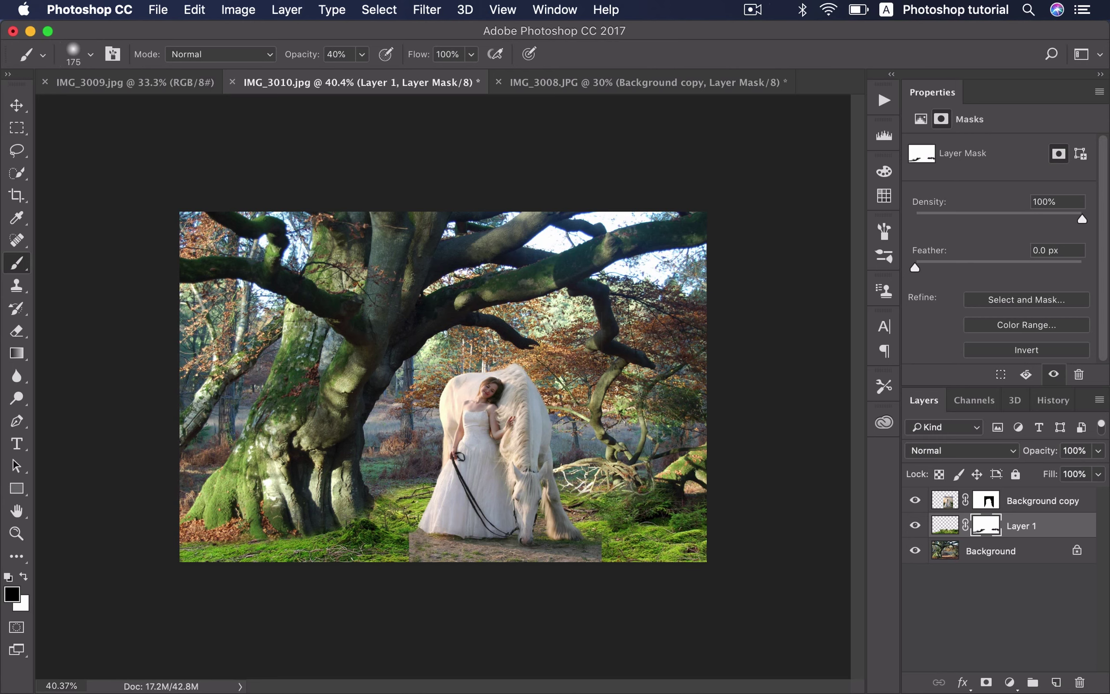
pyautogui.press(']')
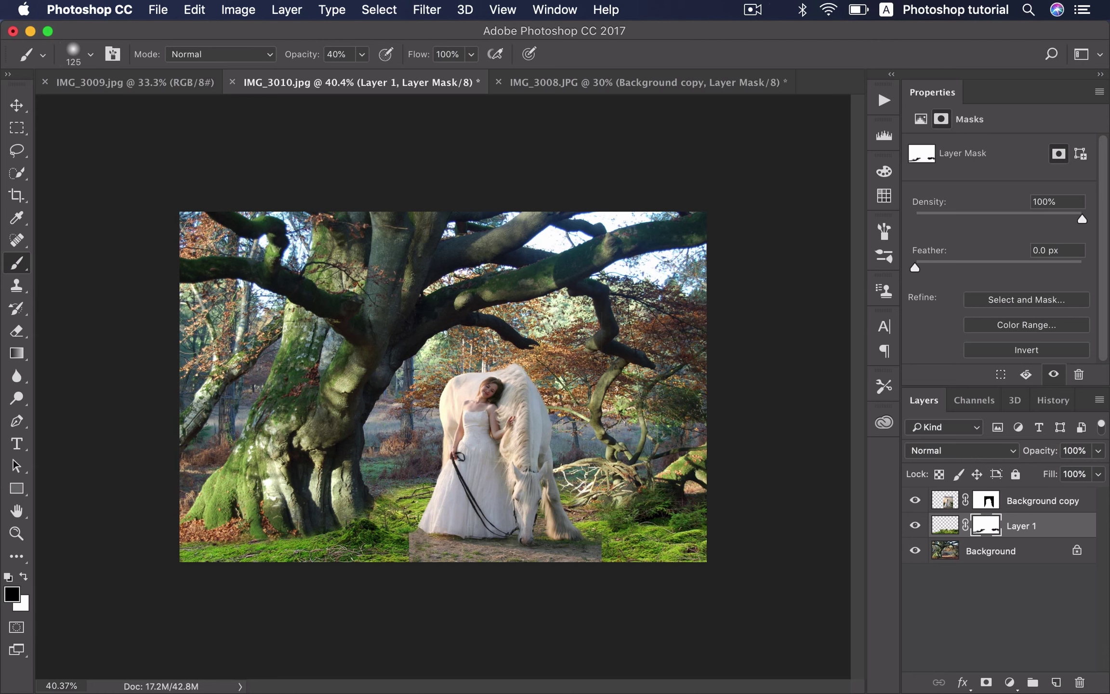
# Step: Paint black on the Background copy layer's mask to hide the bare dirt around the bride's dress and the horse's feet
pyautogui.click(984, 507)
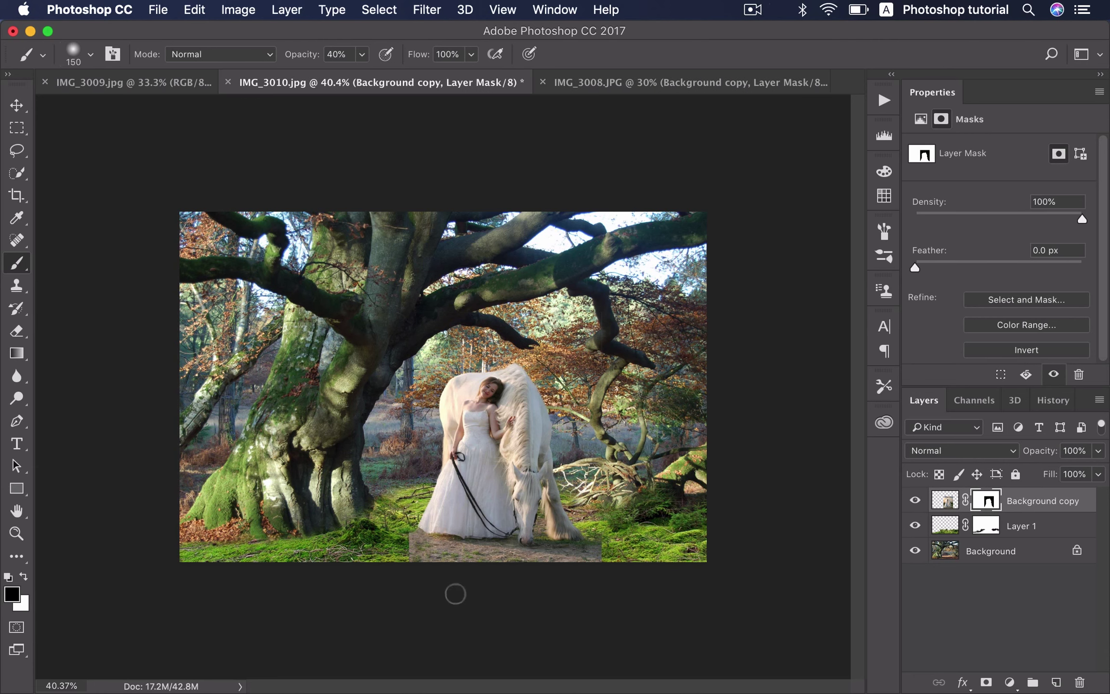
pyautogui.press(']')
pyautogui.press(']')
pyautogui.moveTo(409, 566)
pyautogui.mouseDown()
pyautogui.moveTo(404, 539)
pyautogui.moveTo(419, 557)
pyautogui.moveTo(410, 541)
pyautogui.mouseUp()
pyautogui.press(']')
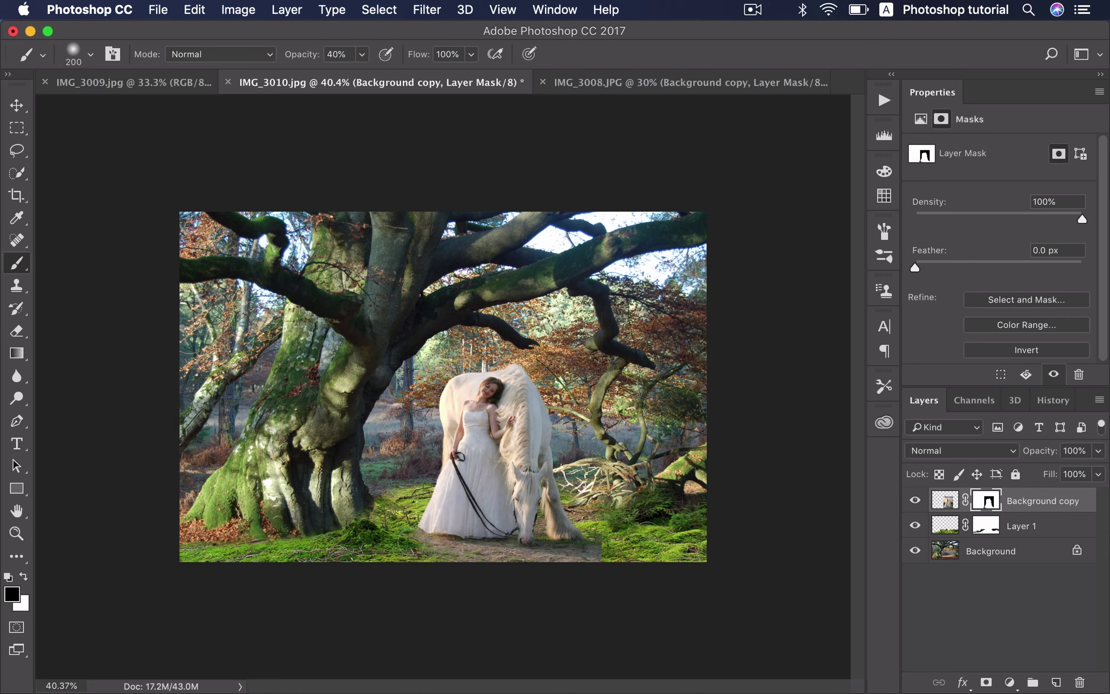
pyautogui.press('[')
pyautogui.press('[')
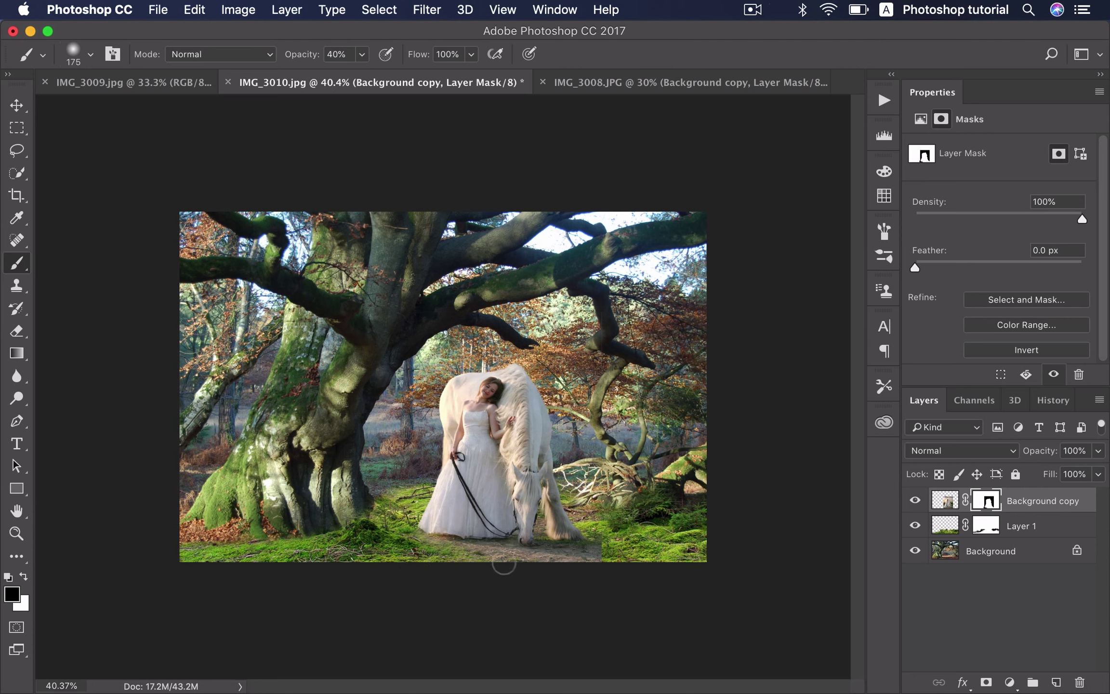
pyautogui.press(']')
pyautogui.moveTo(607, 550); pyautogui.dragTo(573, 570)
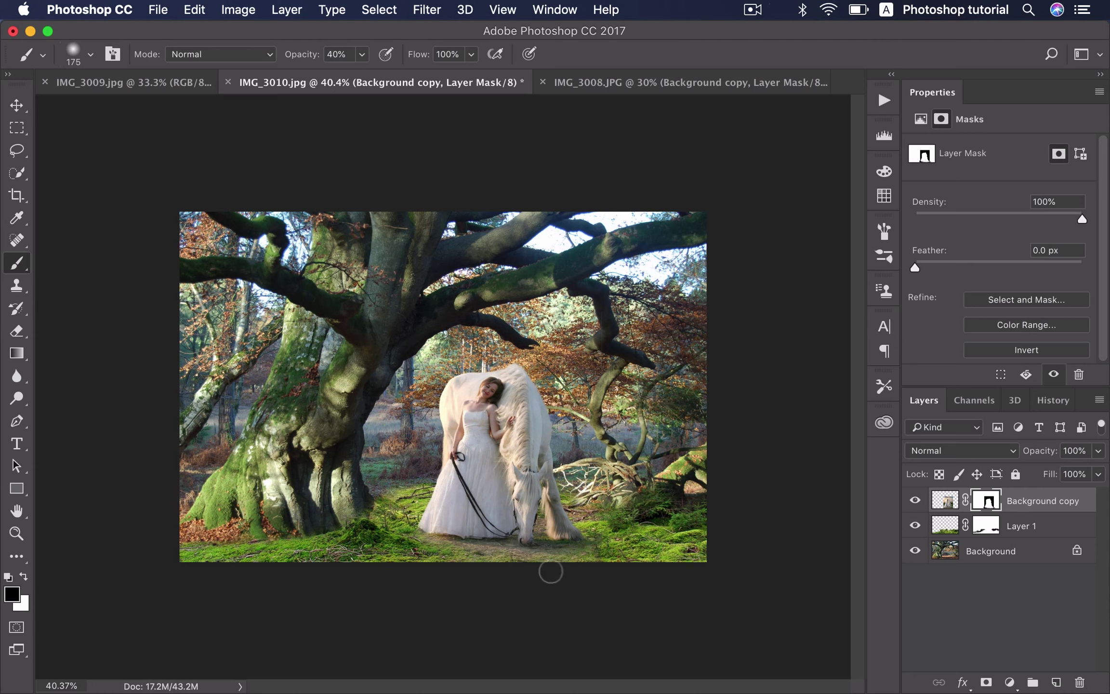
pyautogui.press('[')
pyautogui.press('[')
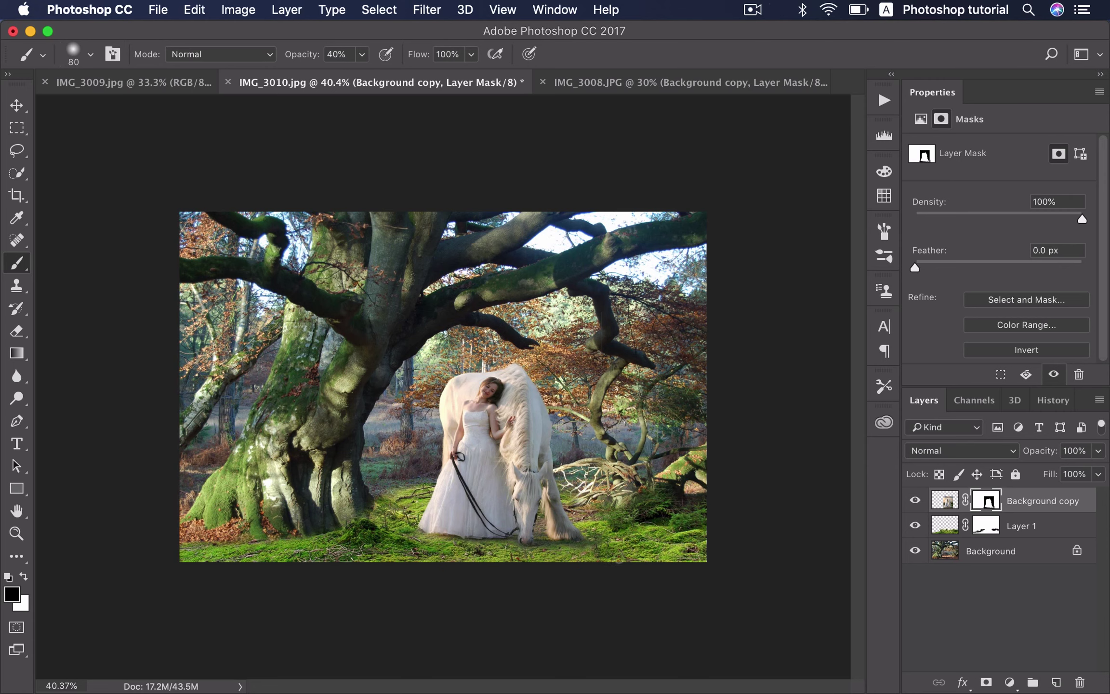
# Step: Soften the moss edge on Layer 1's mask with a larger black brush of about 250 px at 40% opacity
pyautogui.press(']')
pyautogui.press(']')
pyautogui.scroll(-5, 624, 550)
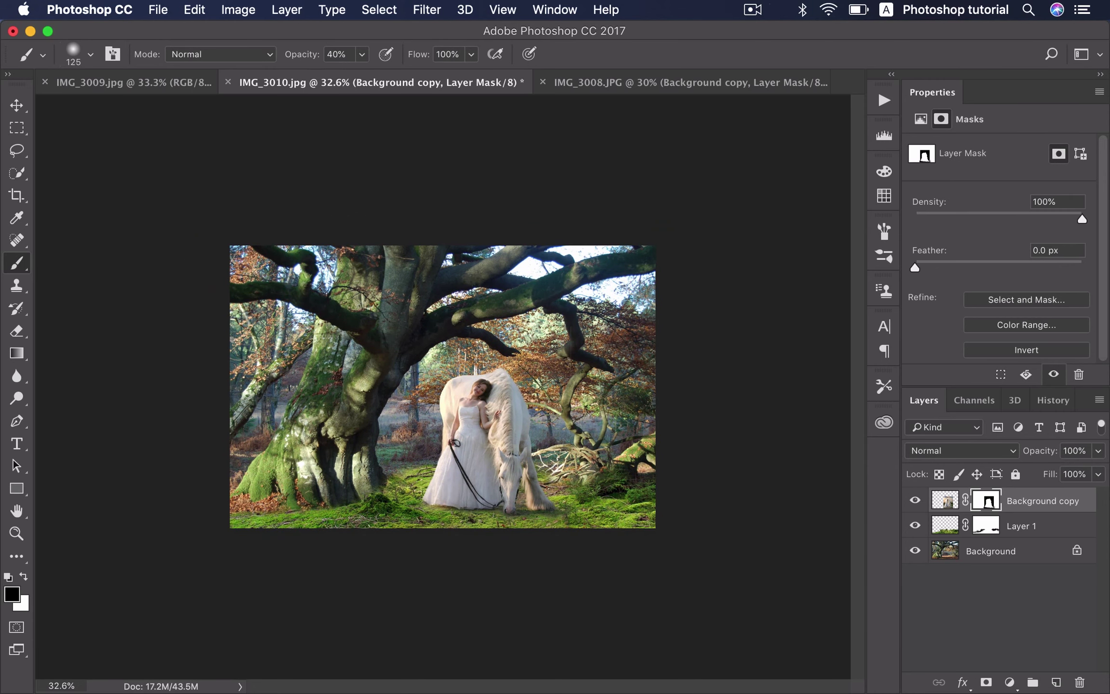
pyautogui.press(']')
pyautogui.scroll(1, 611, 510)
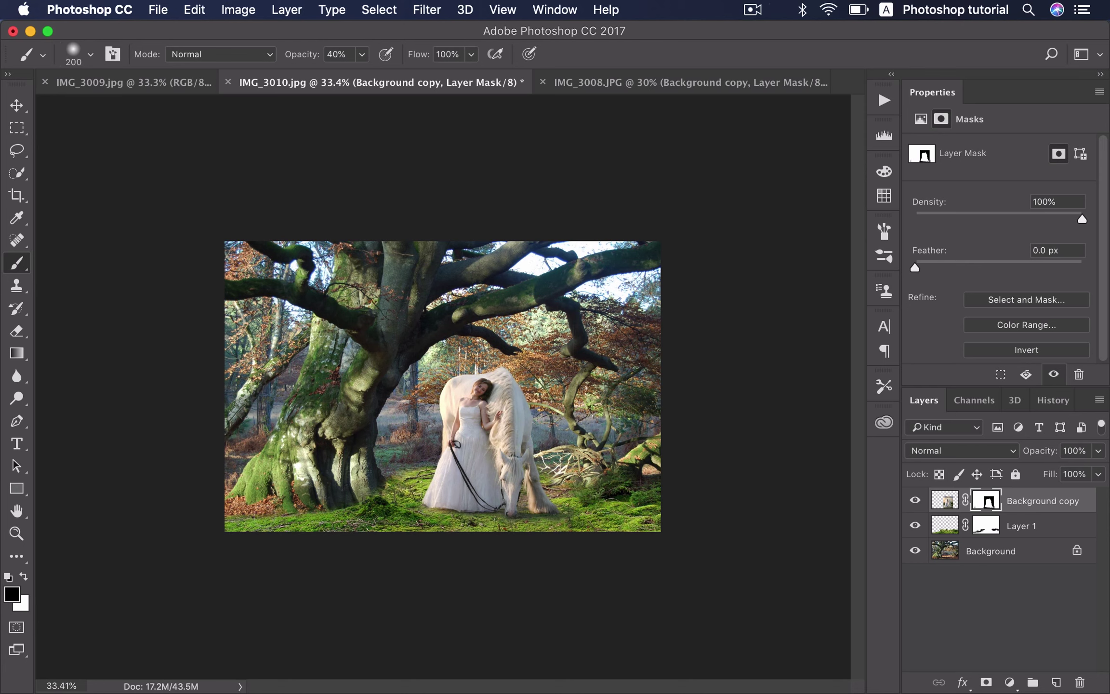
pyautogui.click(1011, 528)
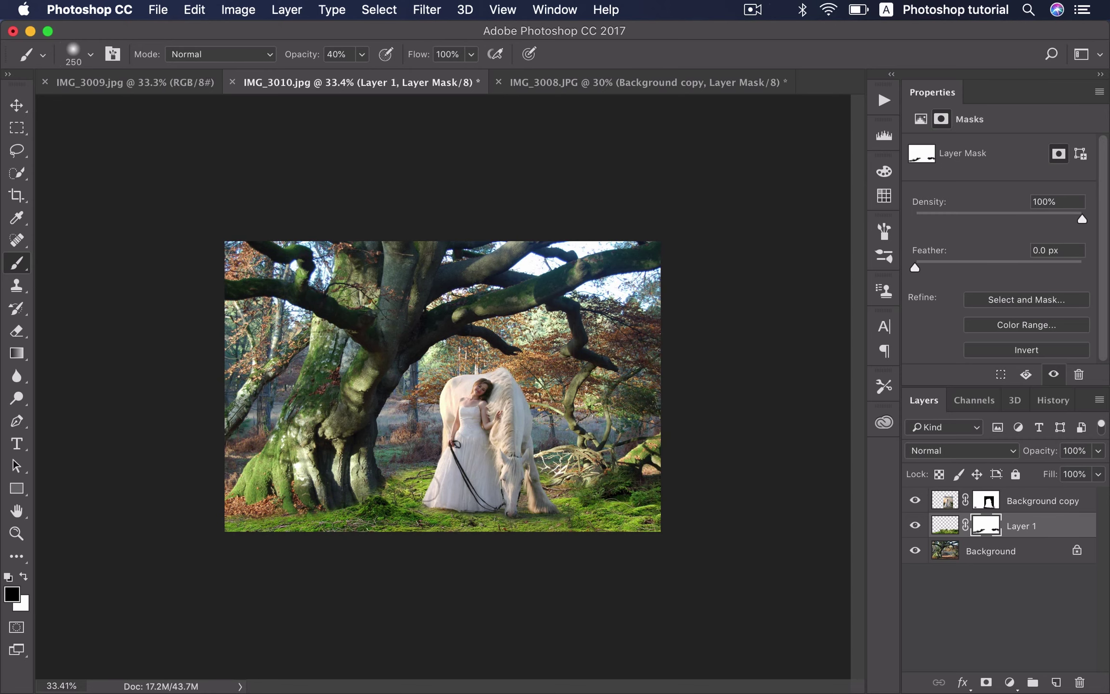
pyautogui.press('v')
pyautogui.press('super+0')
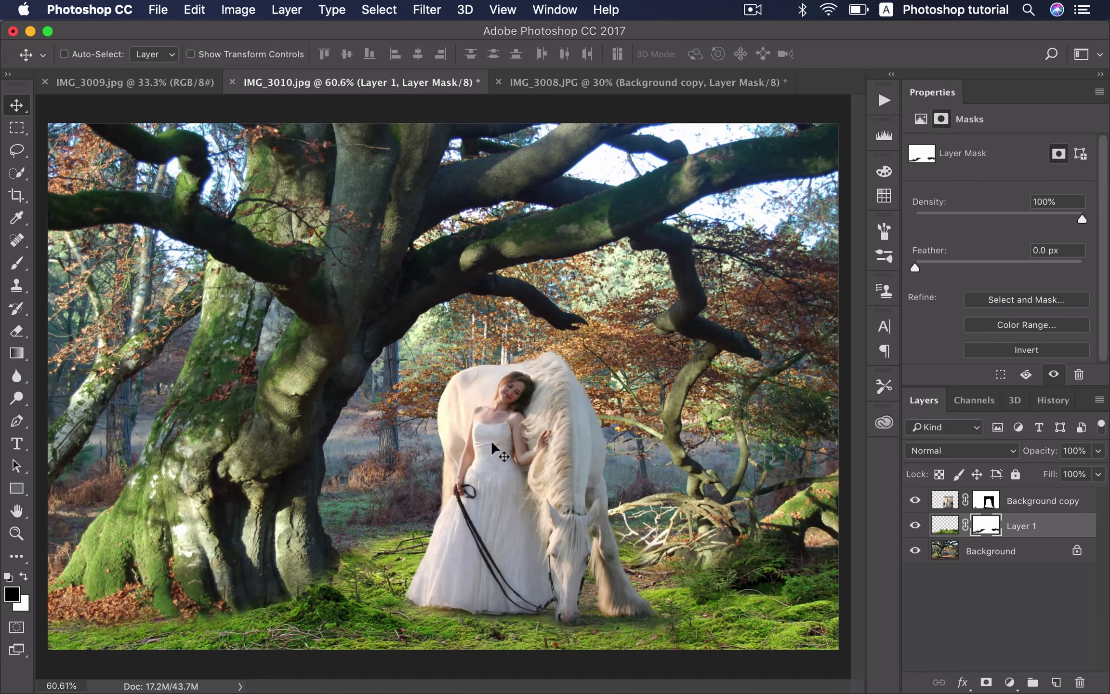
pyautogui.scroll(-1, 492, 443)
pyautogui.scroll(-2, 493, 444)
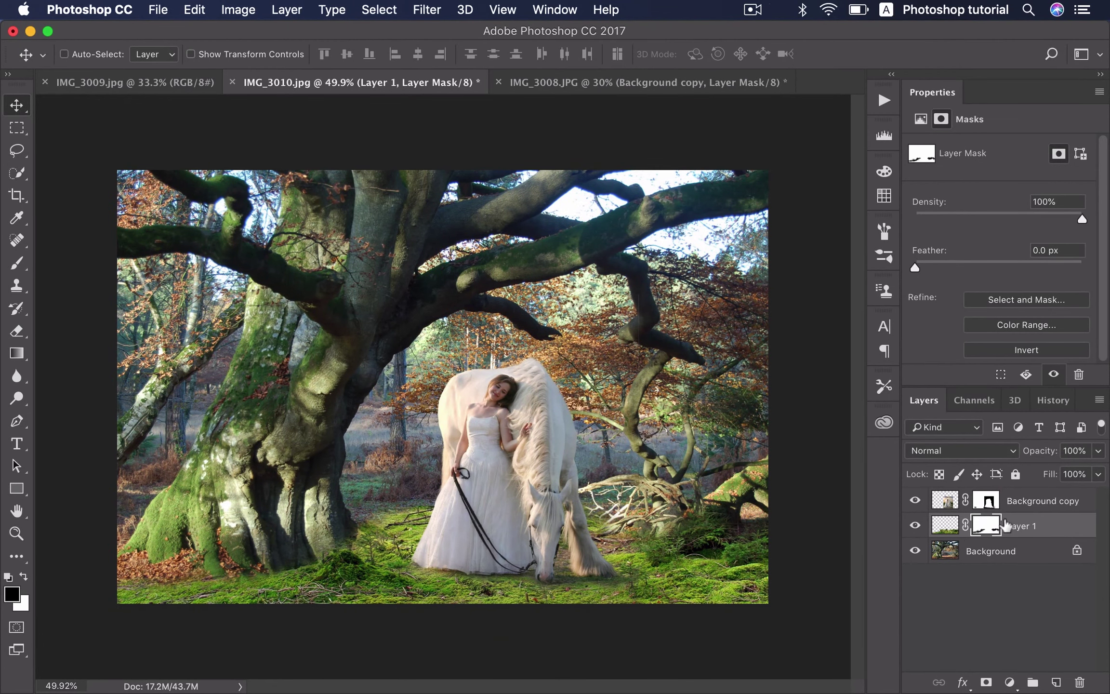
# Step: Add a Curves adjustment layer above Background copy and raise the RGB curve to output 180 at input 170
pyautogui.click(1021, 501)
pyautogui.scroll(-1, 670, 513)
pyautogui.scroll(-1, 669, 512)
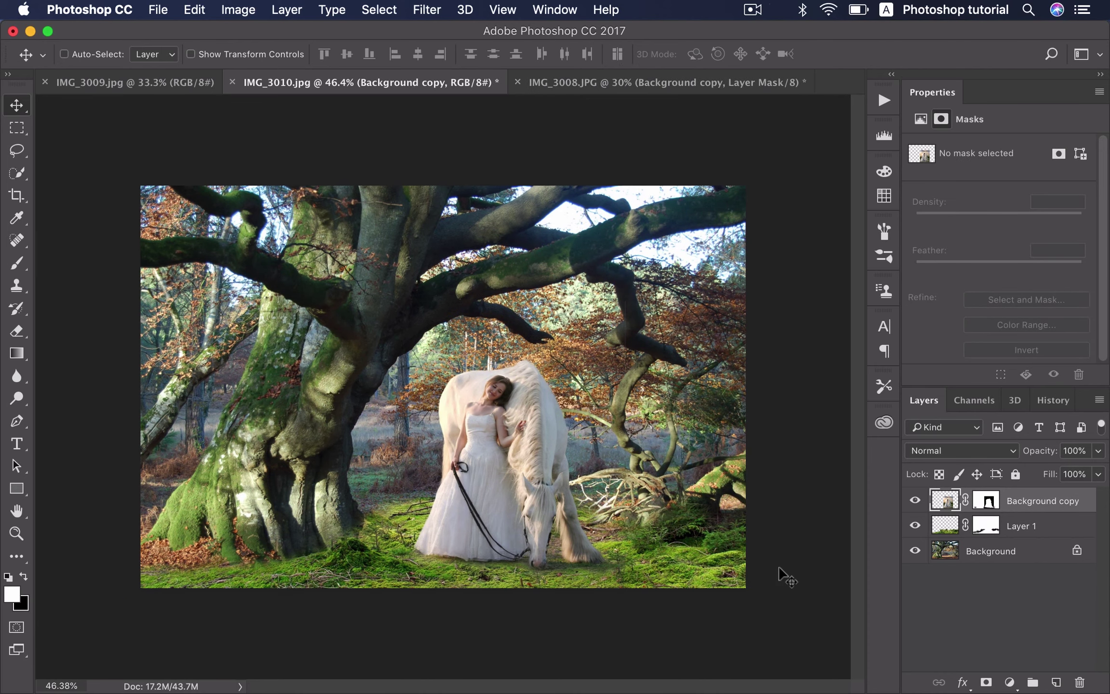
pyautogui.click(1010, 683)
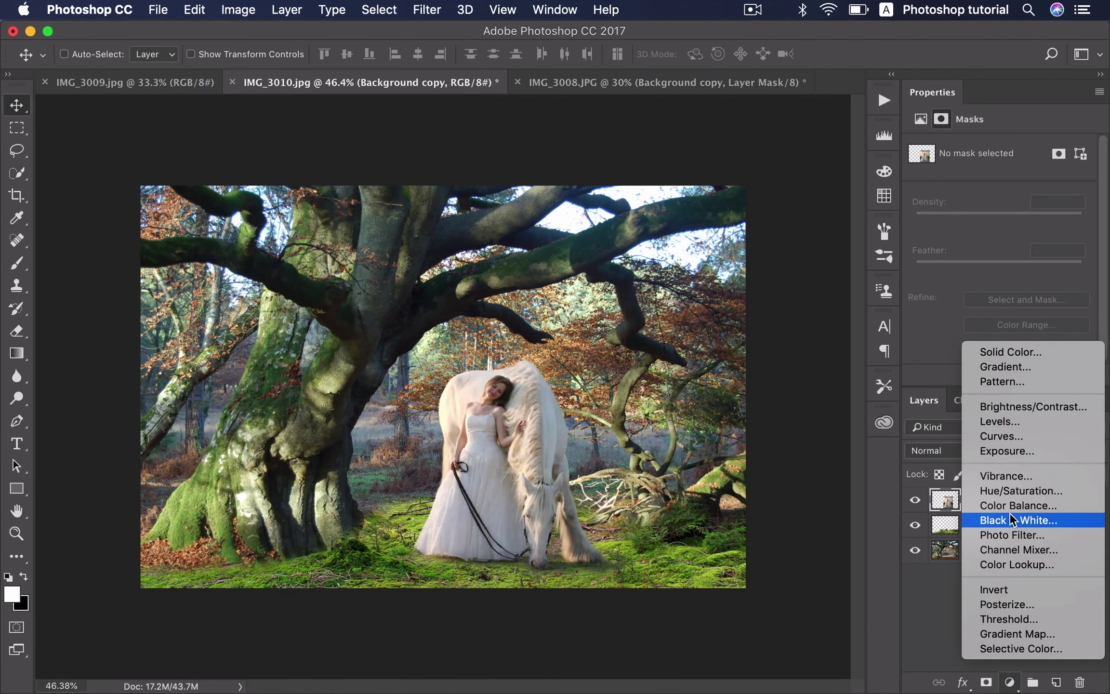
pyautogui.click(1008, 437)
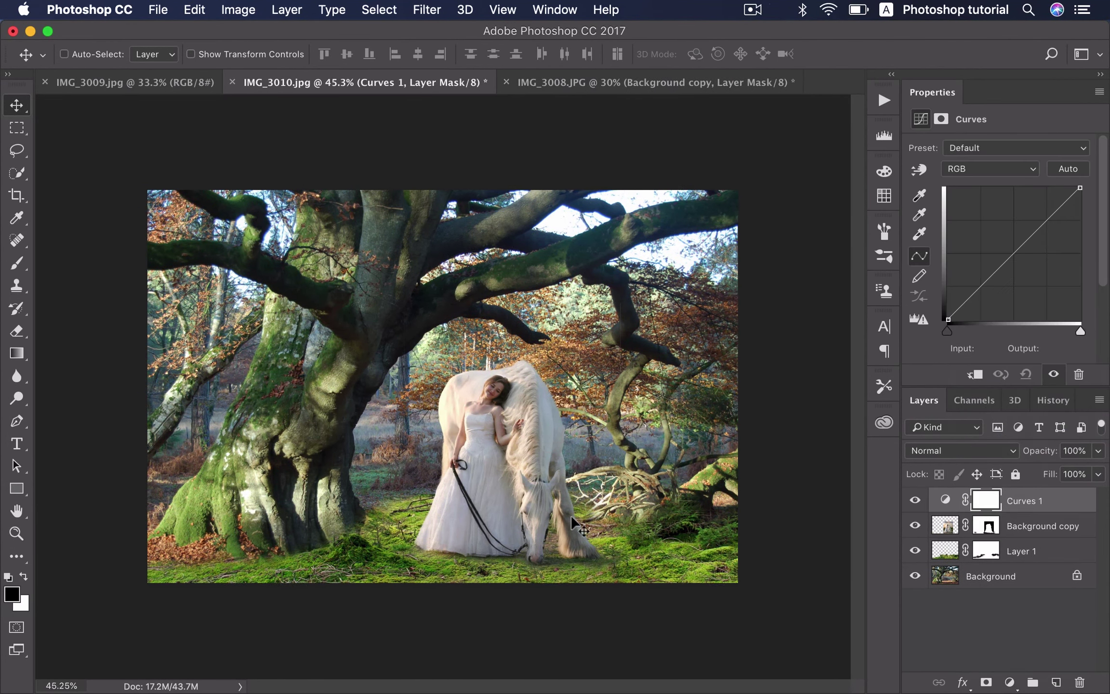
pyautogui.scroll(-3, 570, 515)
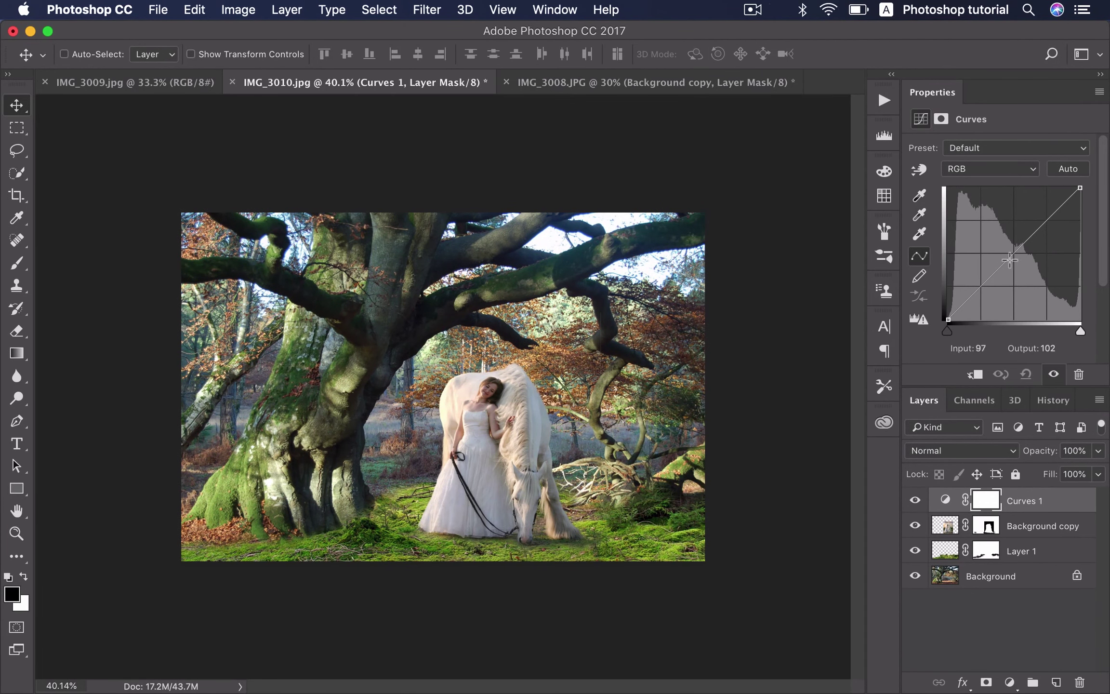
pyautogui.click(1034, 224)
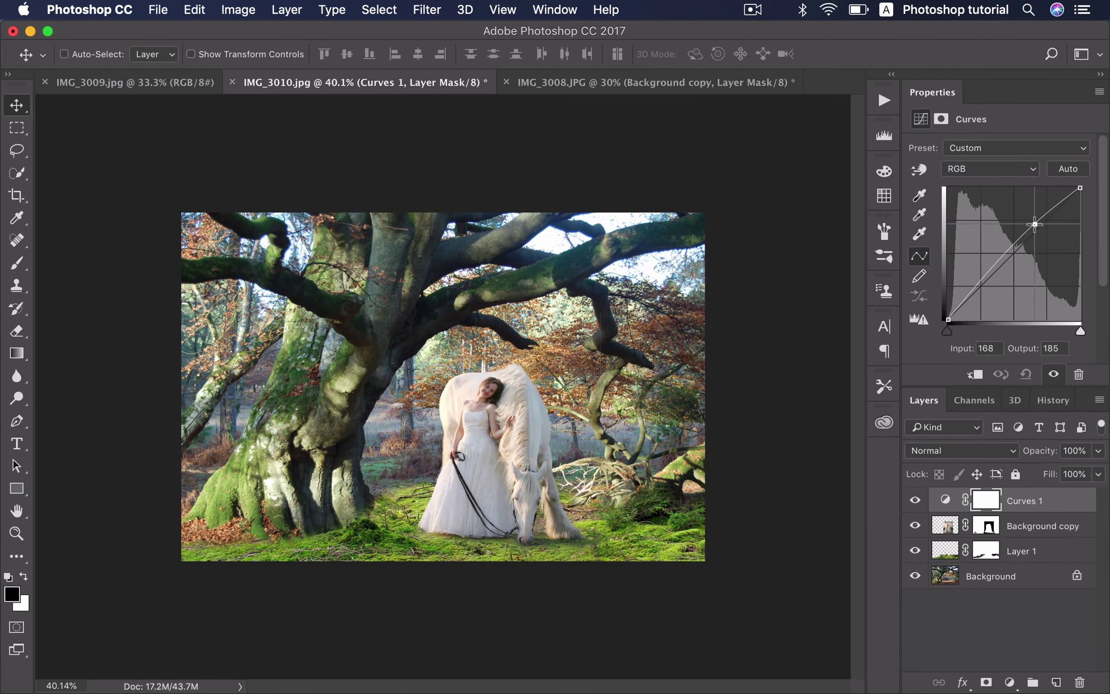
pyautogui.moveTo(1035, 224); pyautogui.dragTo(1035, 227)
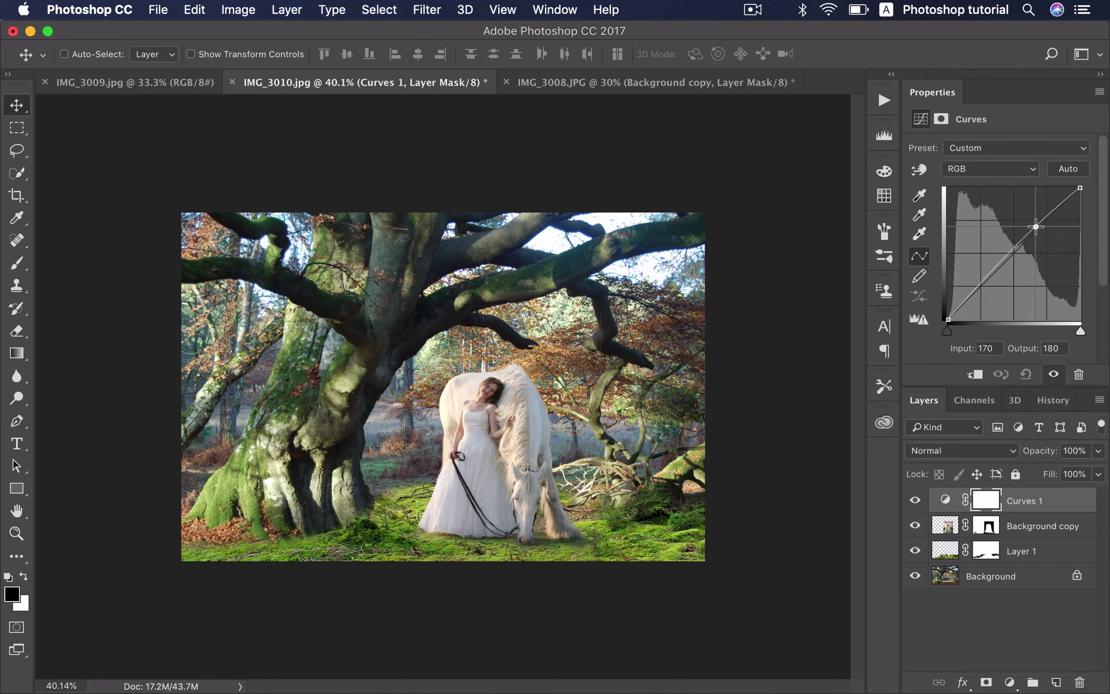
# Step: In the Curves layer, raise Red to 188 at input 176 with its black point at 13, and lower Green to 175 at input 181
pyautogui.click(990, 168)
pyautogui.click(999, 182)
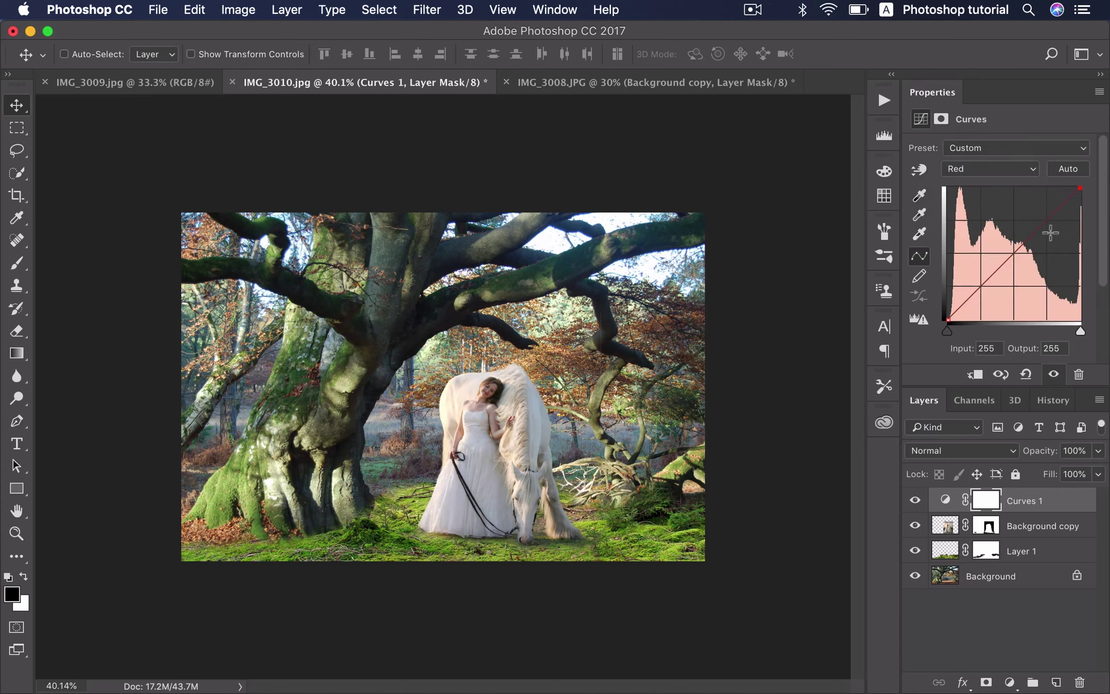
pyautogui.click(1039, 222)
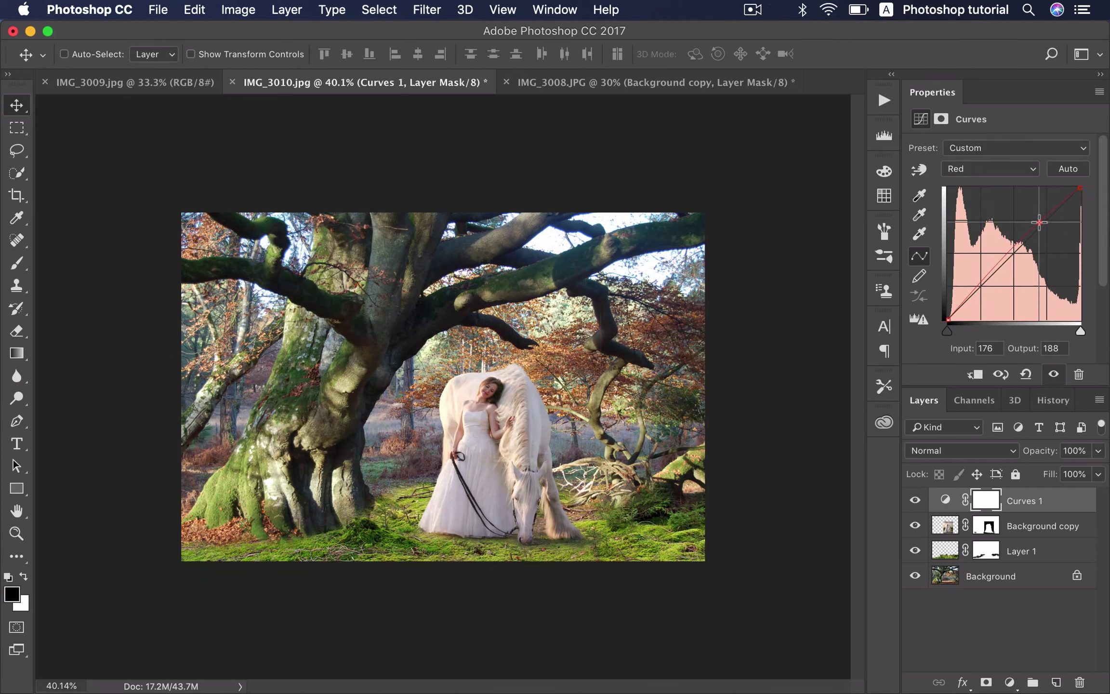
pyautogui.moveTo(949, 318); pyautogui.dragTo(947, 312)
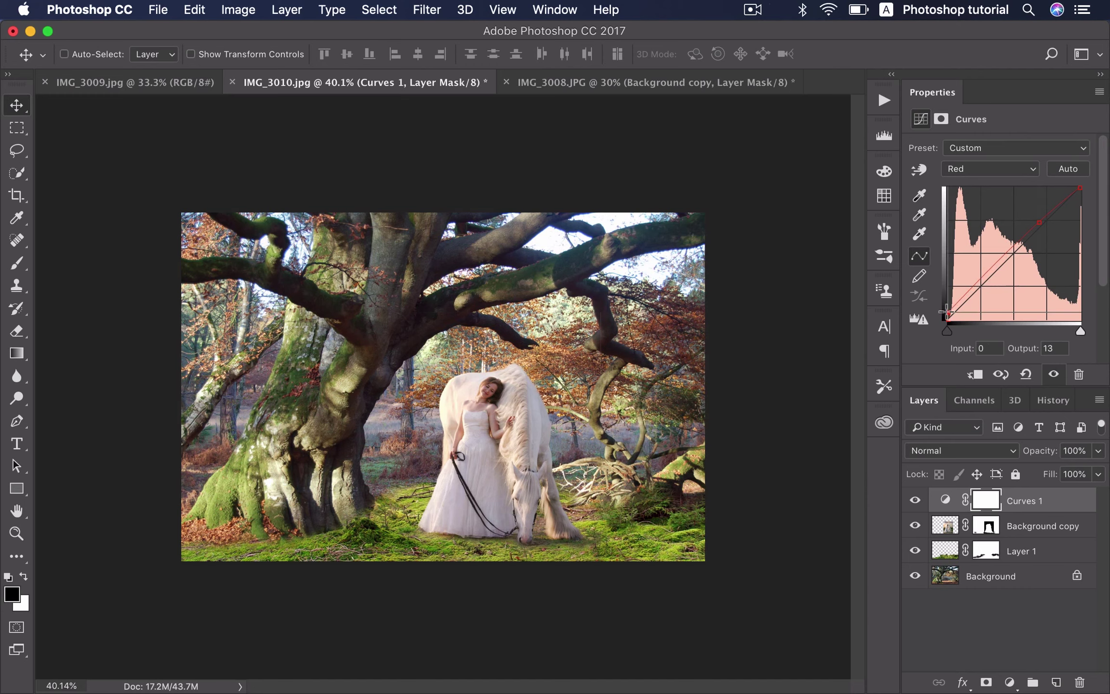
pyautogui.click(1004, 173)
pyautogui.click(993, 177)
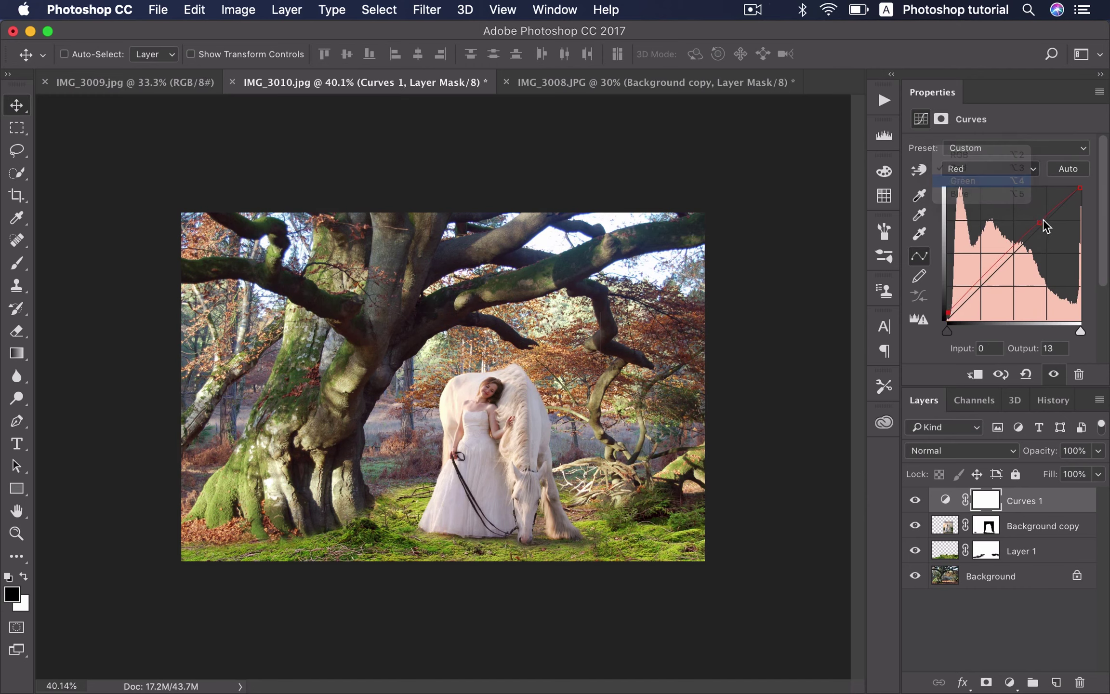
pyautogui.moveTo(1042, 230); pyautogui.dragTo(1042, 229)
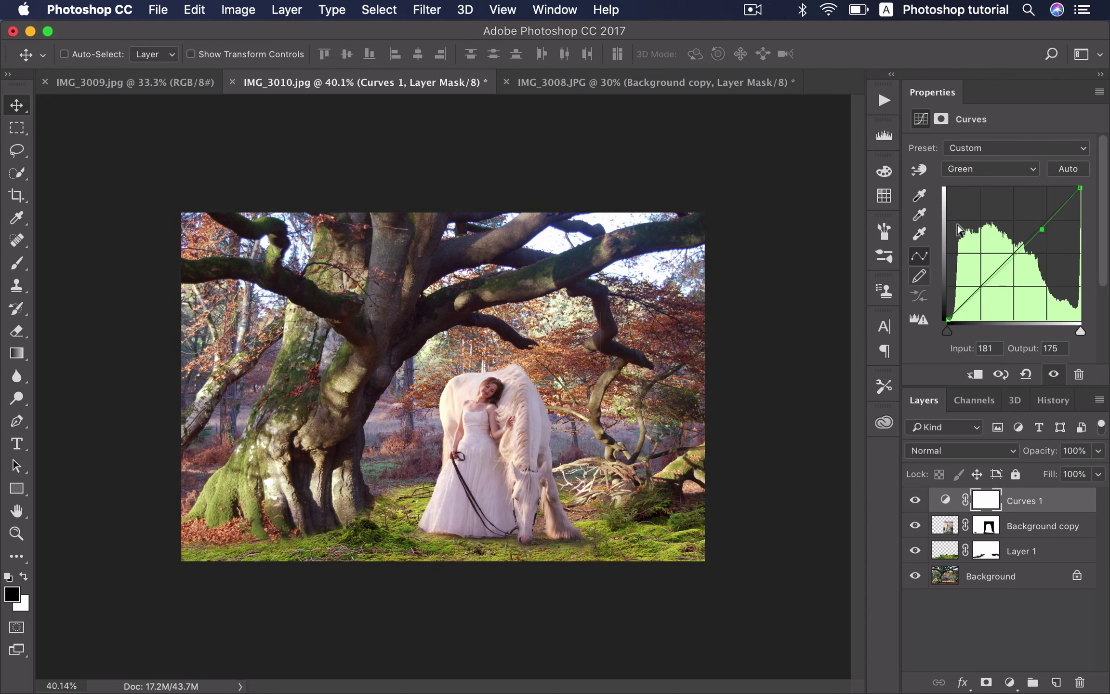
# Step: In the Curves layer, set Blue to 176 at input 179 with its black point at 13, and raise RGB to 195 at input 172
pyautogui.click(963, 170)
pyautogui.click(963, 181)
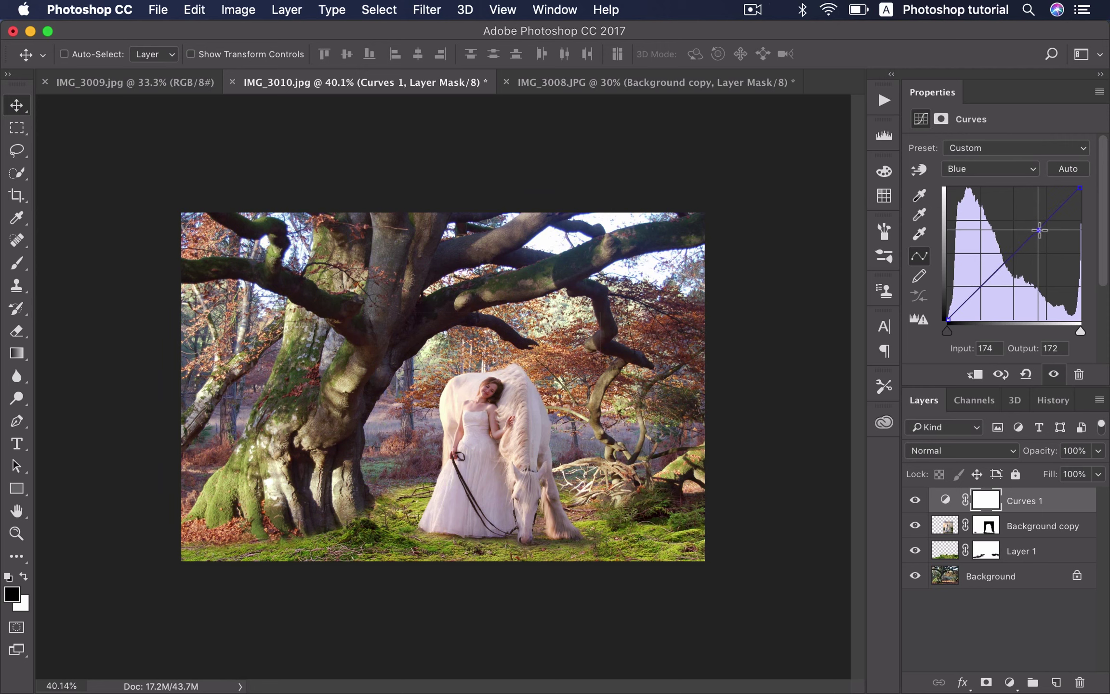
pyautogui.moveTo(1039, 230); pyautogui.dragTo(1041, 229)
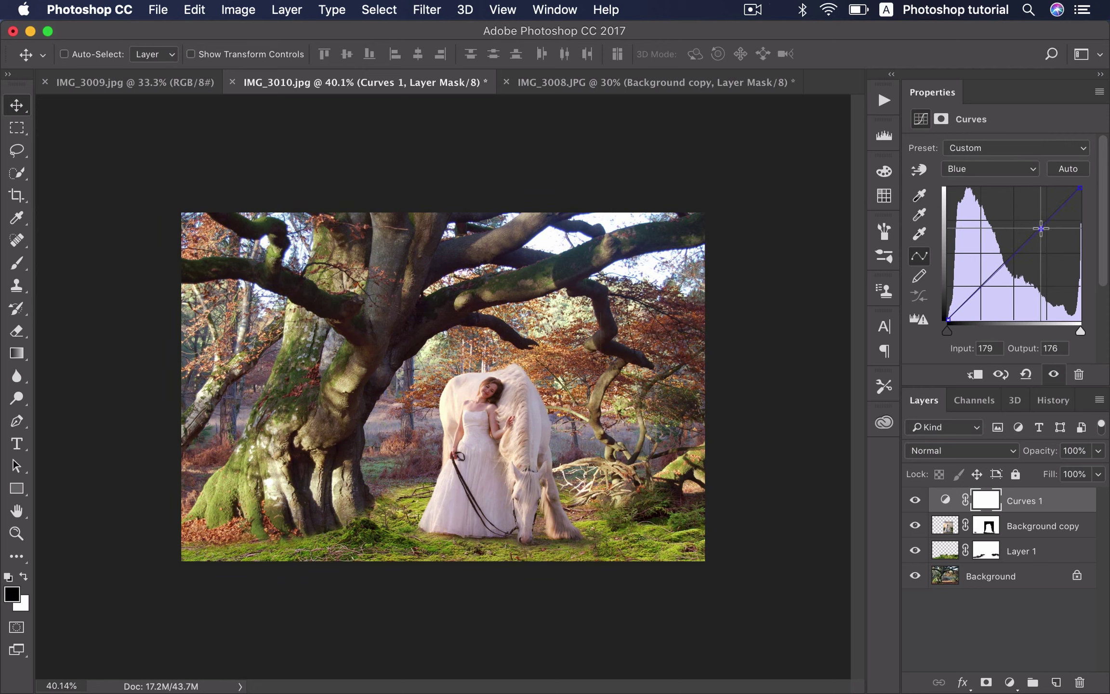
pyautogui.moveTo(947, 319); pyautogui.dragTo(944, 312)
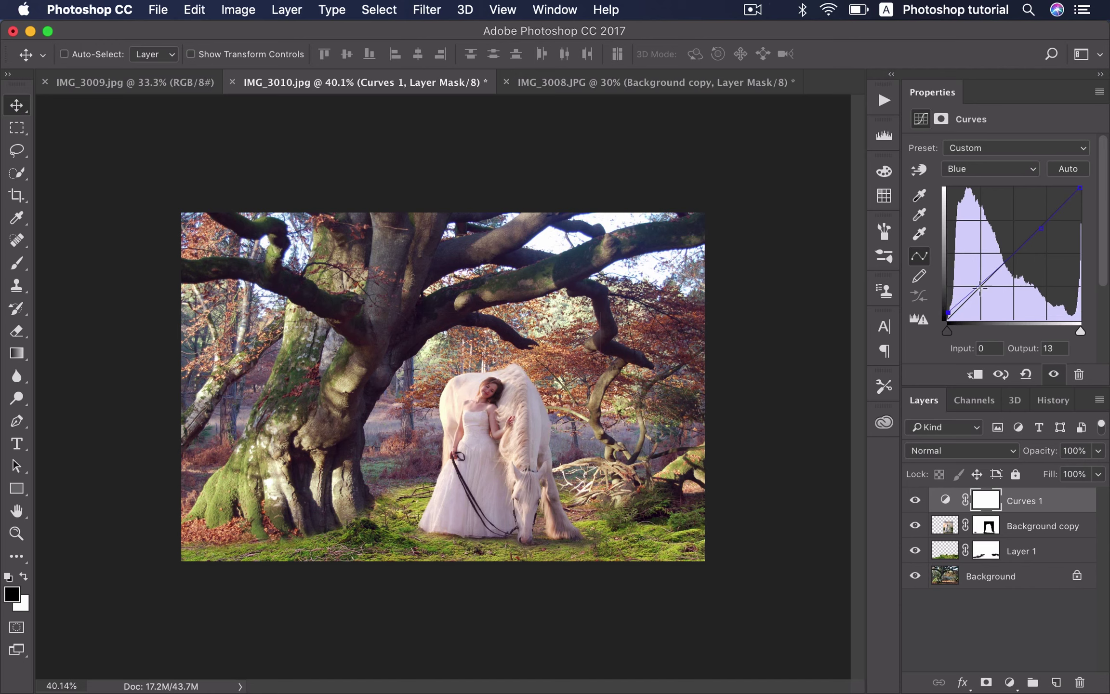
pyautogui.click(1000, 174)
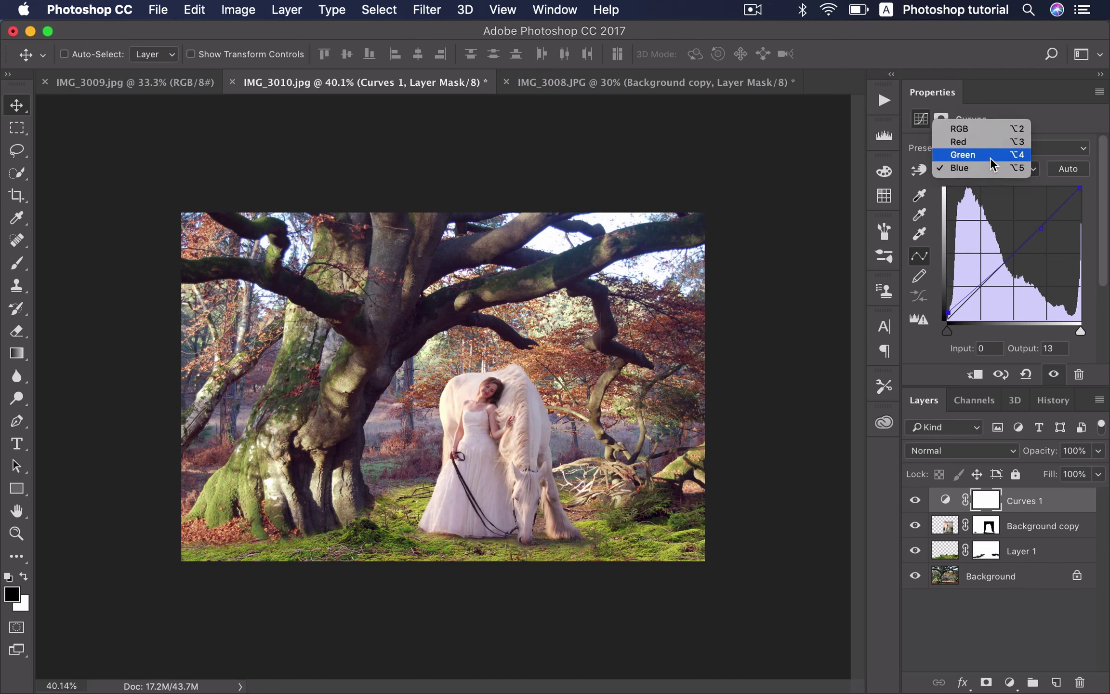
pyautogui.click(983, 130)
pyautogui.moveTo(1040, 229); pyautogui.dragTo(1040, 217)
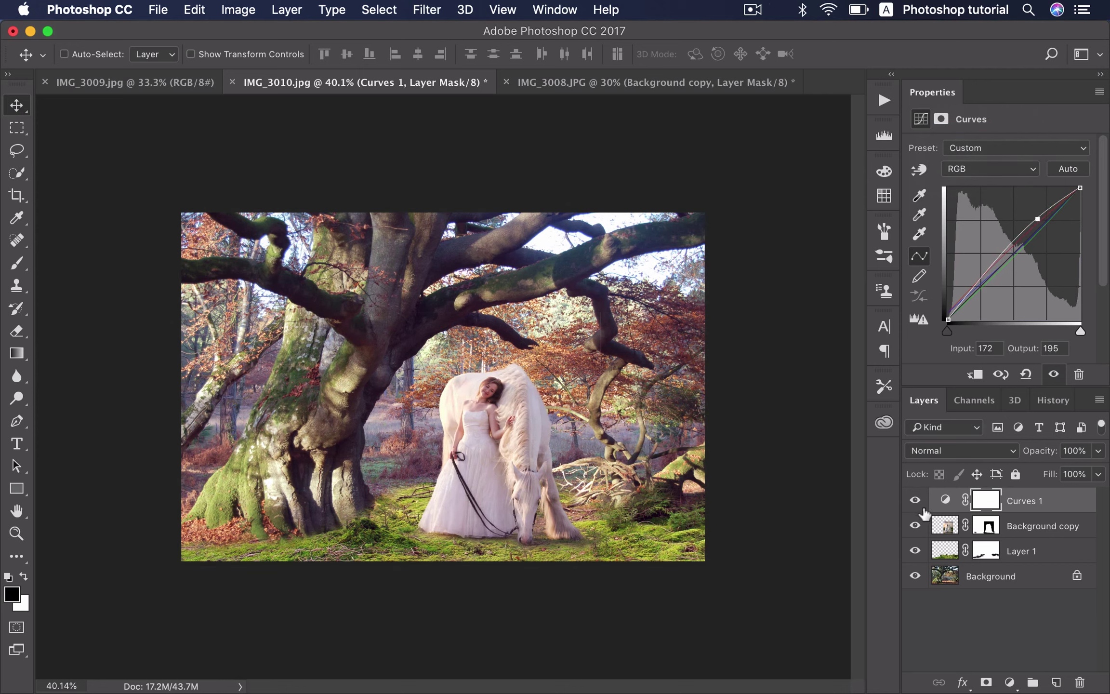
# Step: Add a Hue/Saturation adjustment clipped to Layer 1 and lower its hue to turn the moss yellowish brown
pyautogui.click(1030, 555)
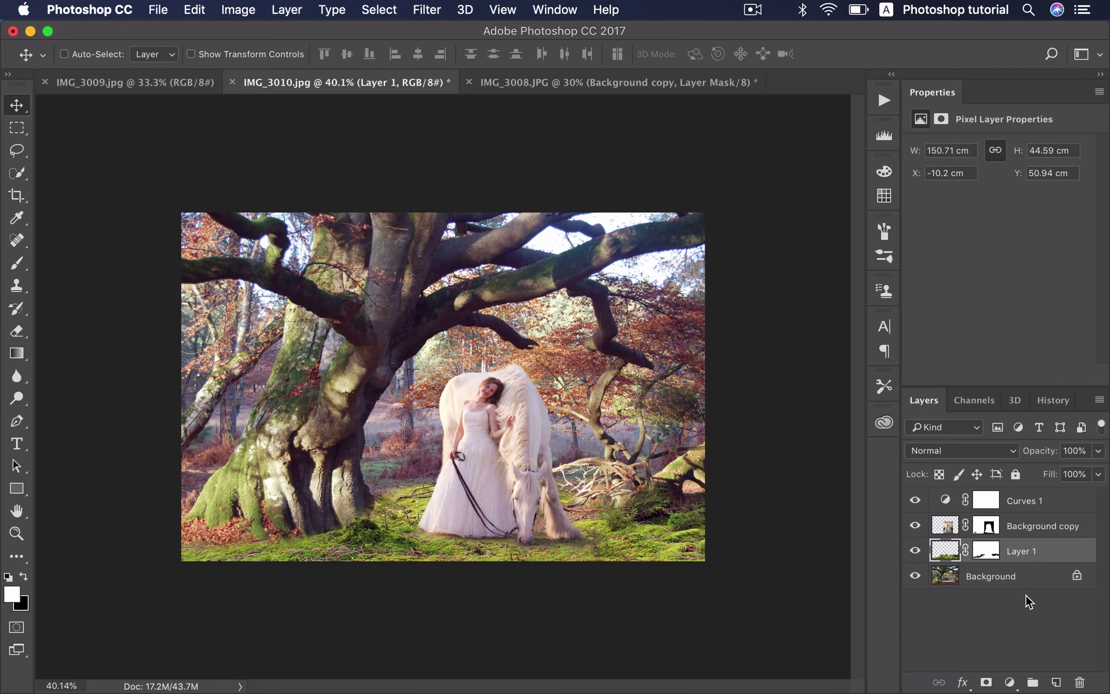
pyautogui.click(1009, 682)
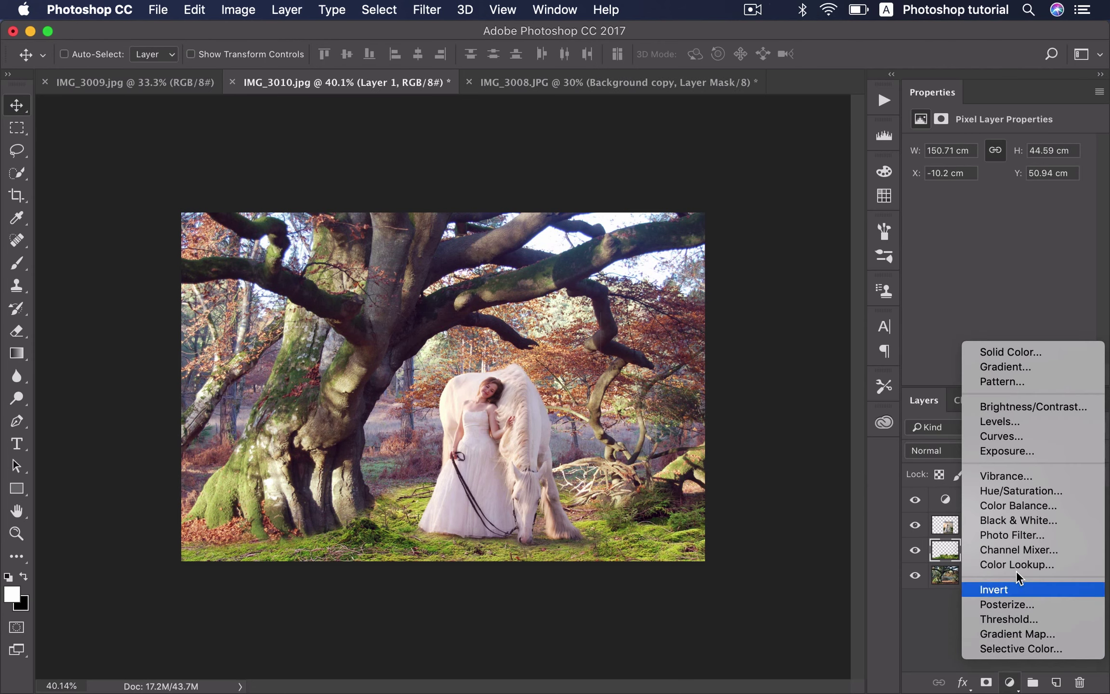
pyautogui.click(1016, 492)
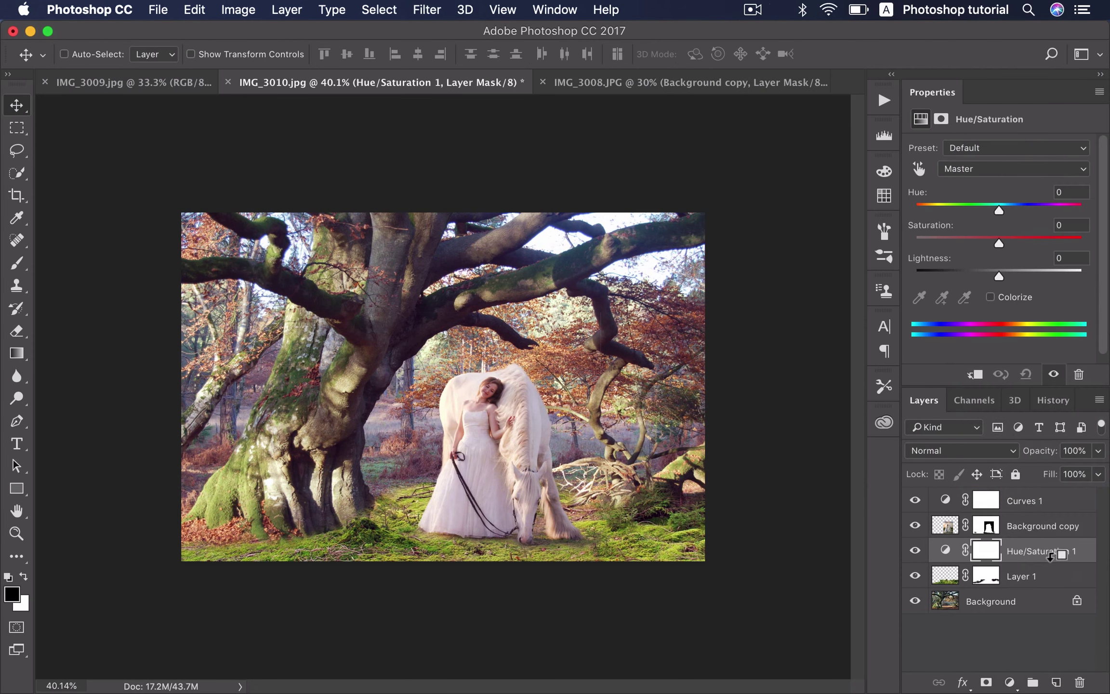
pyautogui.keyDown('alt'); pyautogui.click(1050, 555); pyautogui.keyUp('alt')
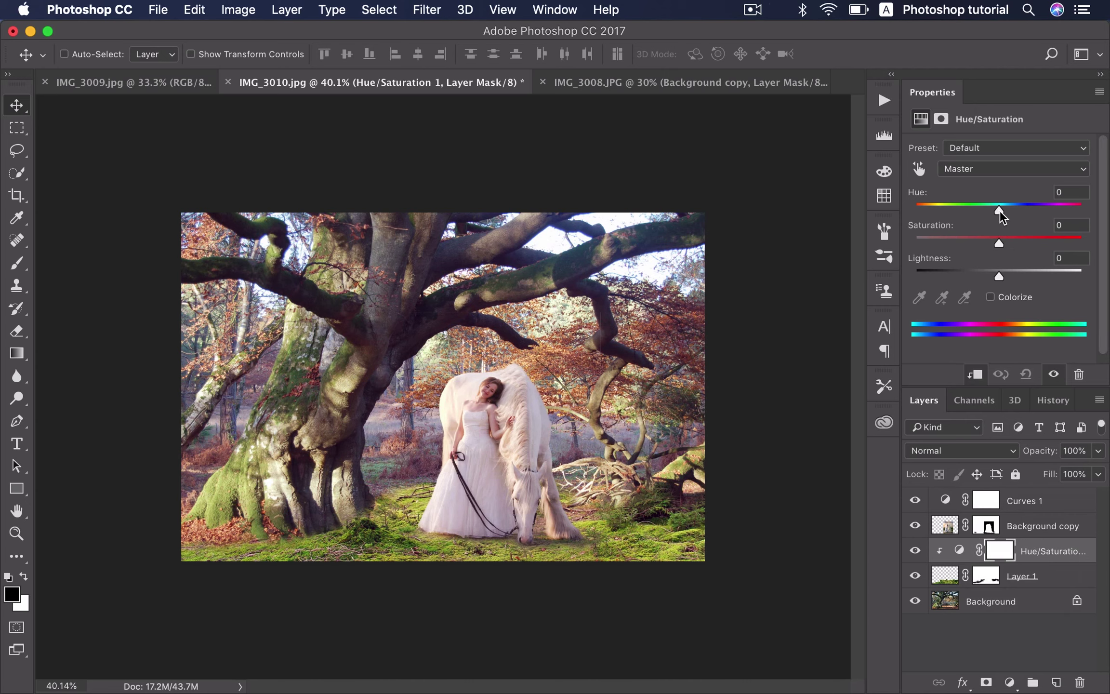
pyautogui.moveTo(1000, 211); pyautogui.dragTo(977, 209)
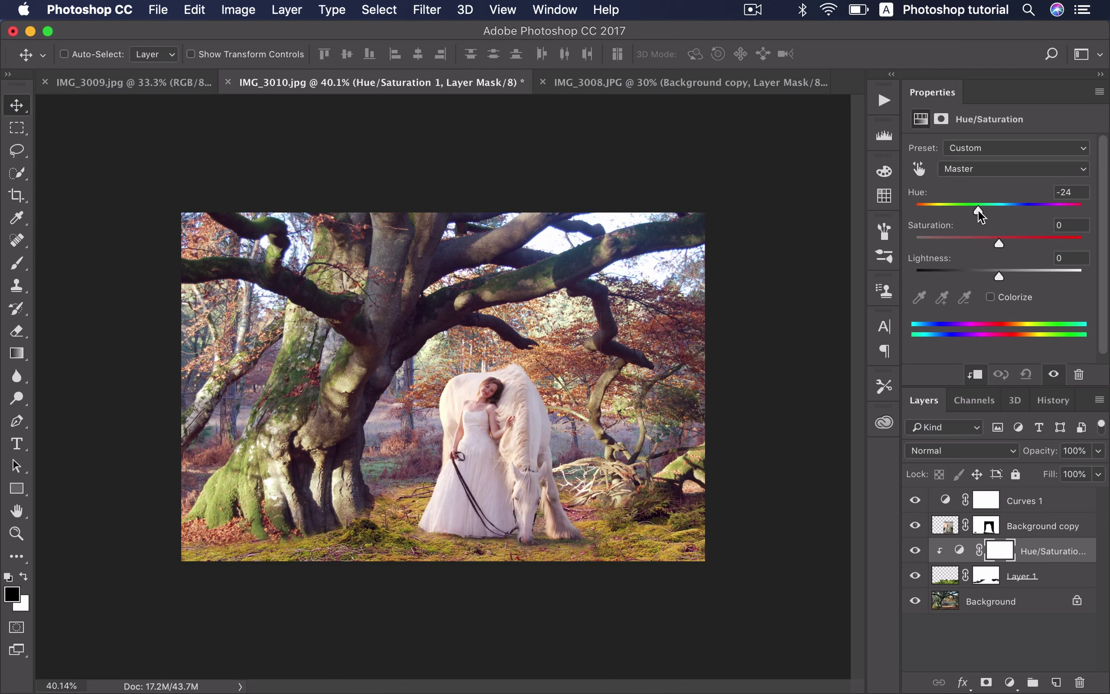
pyautogui.moveTo(977, 210); pyautogui.dragTo(983, 210)
# Step: Refine Layer 1's mask around the tree roots and foreground moss, painting at 40% opacity with varied brush sizes
pyautogui.click(986, 576)
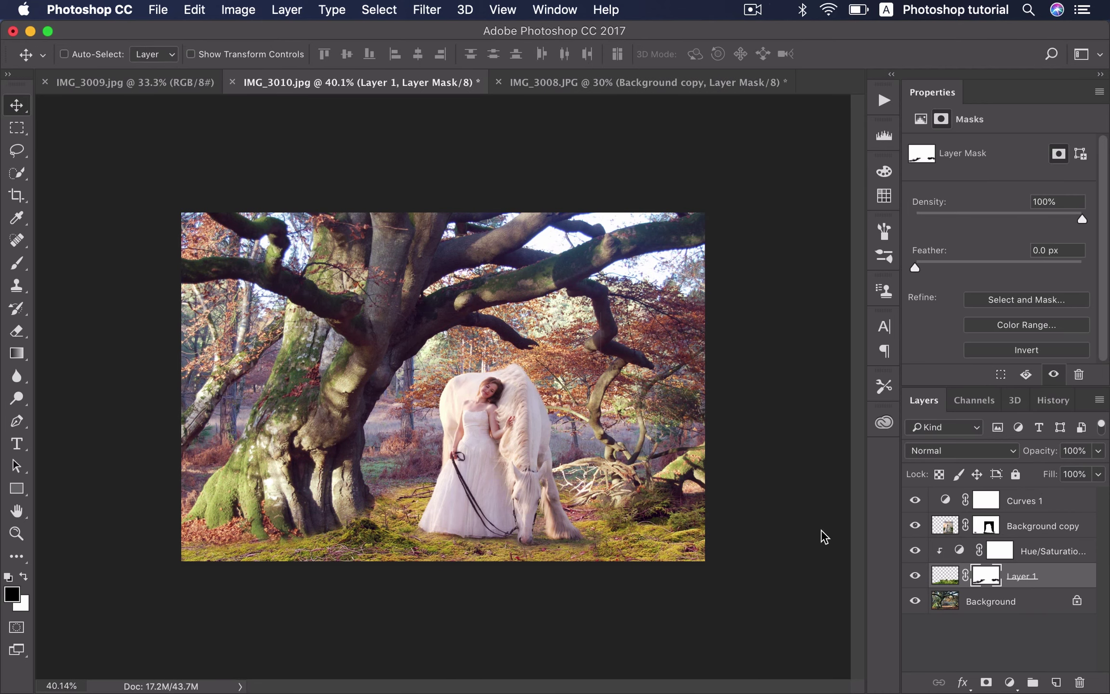
pyautogui.scroll(2, 548, 547)
pyautogui.press('b')
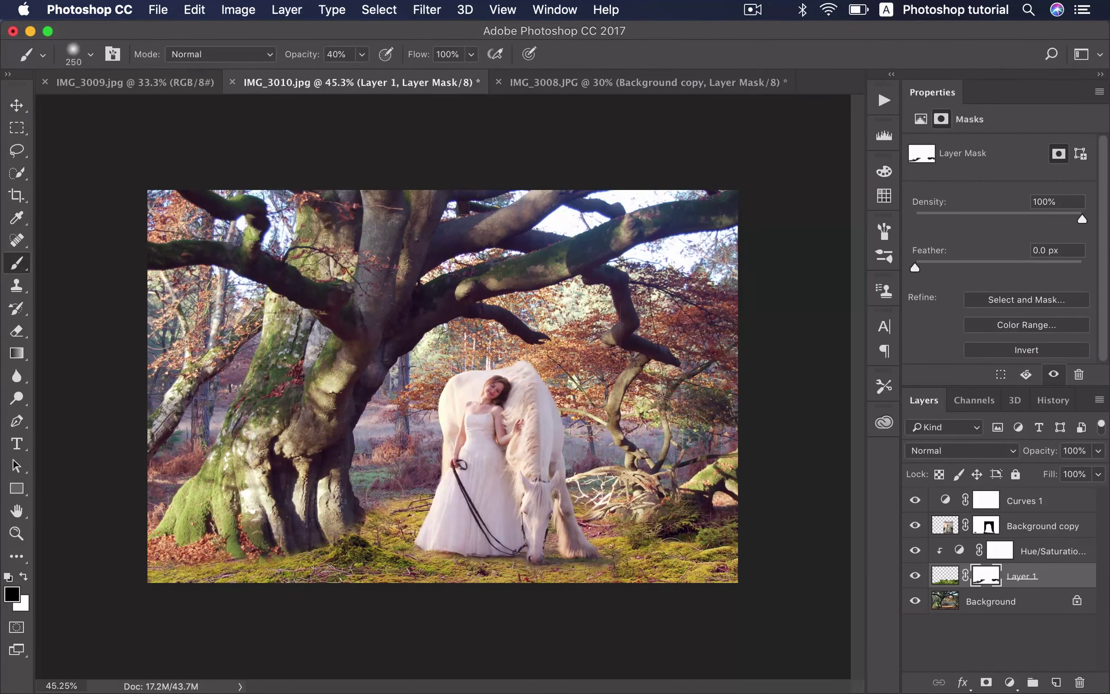
pyautogui.moveTo(365, 512)
pyautogui.mouseDown()
pyautogui.moveTo(396, 486)
pyautogui.moveTo(362, 506)
pyautogui.mouseUp()
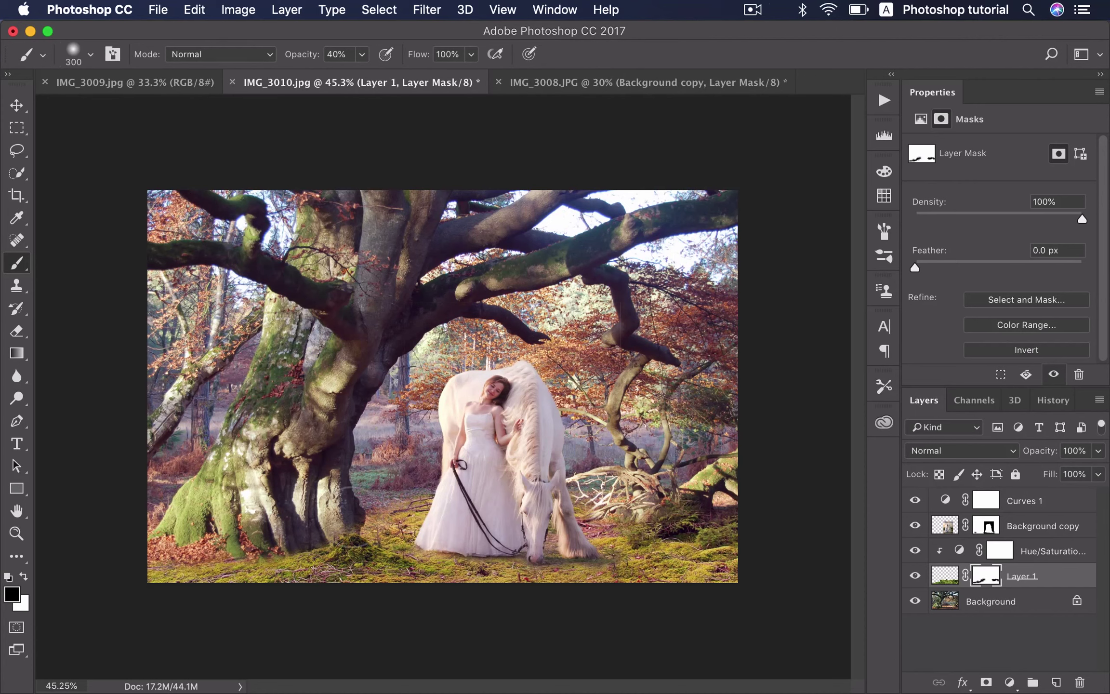
pyautogui.press('[')
pyautogui.press('[')
pyautogui.press(']')
pyautogui.press(']')
pyautogui.press(']')
pyautogui.press(']')
pyautogui.press(']')
pyautogui.press(']')
pyautogui.press(']')
pyautogui.press(']')
pyautogui.press(']')
pyautogui.press('[')
pyautogui.press('[')
pyautogui.press('[')
pyautogui.press('[')
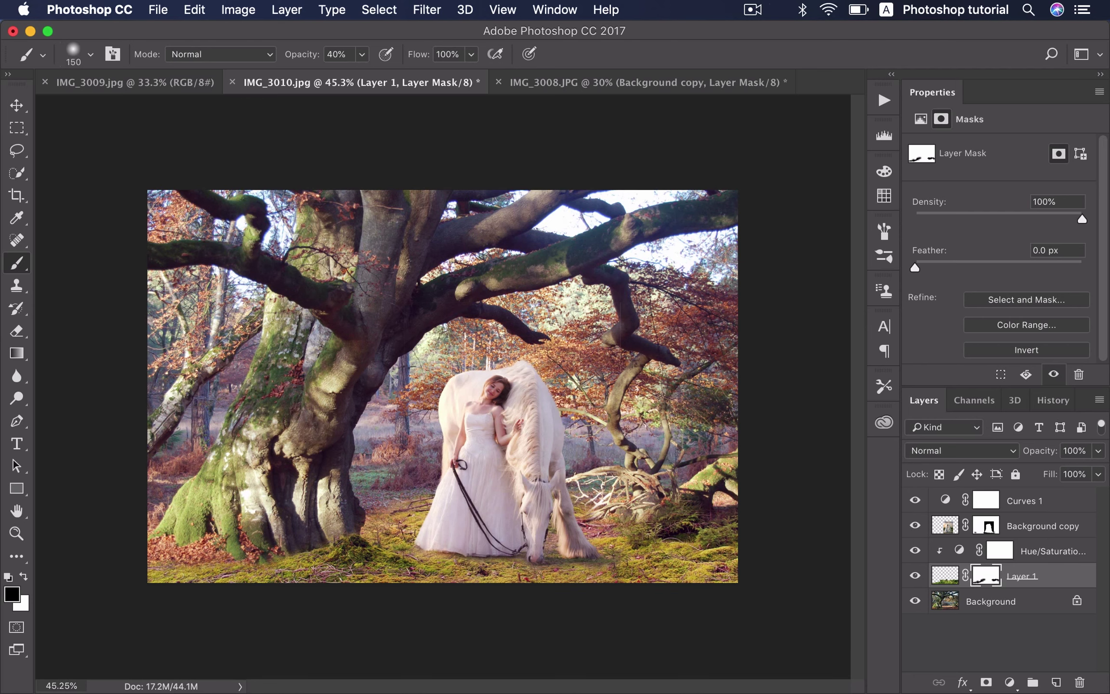
pyautogui.press('x')
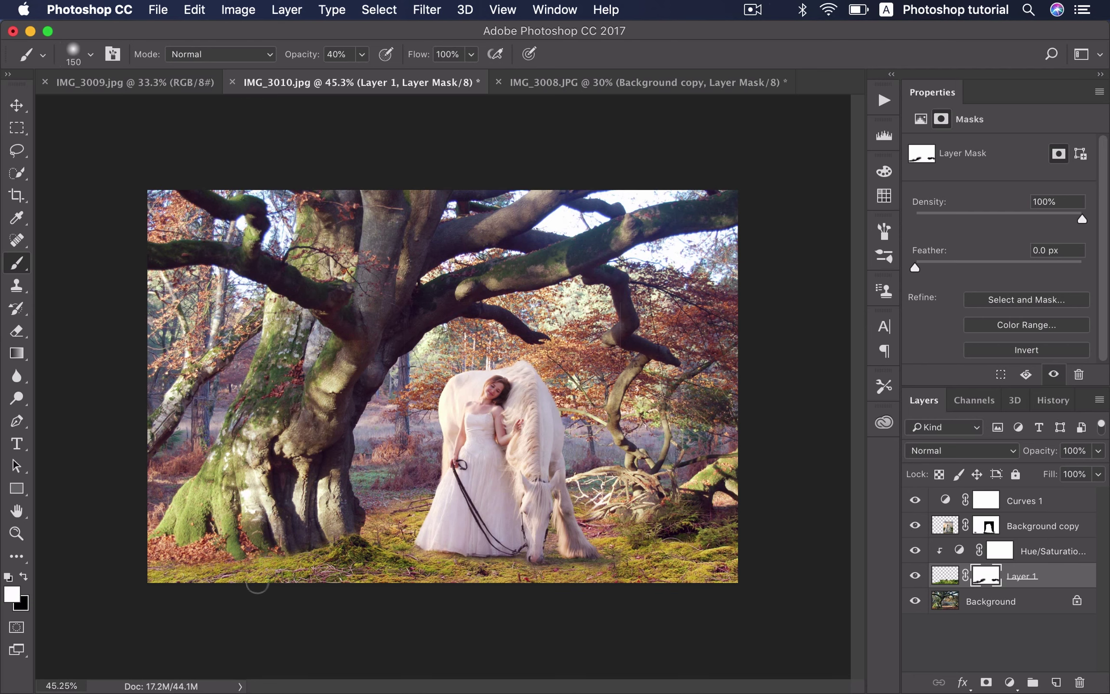
pyautogui.press('v')
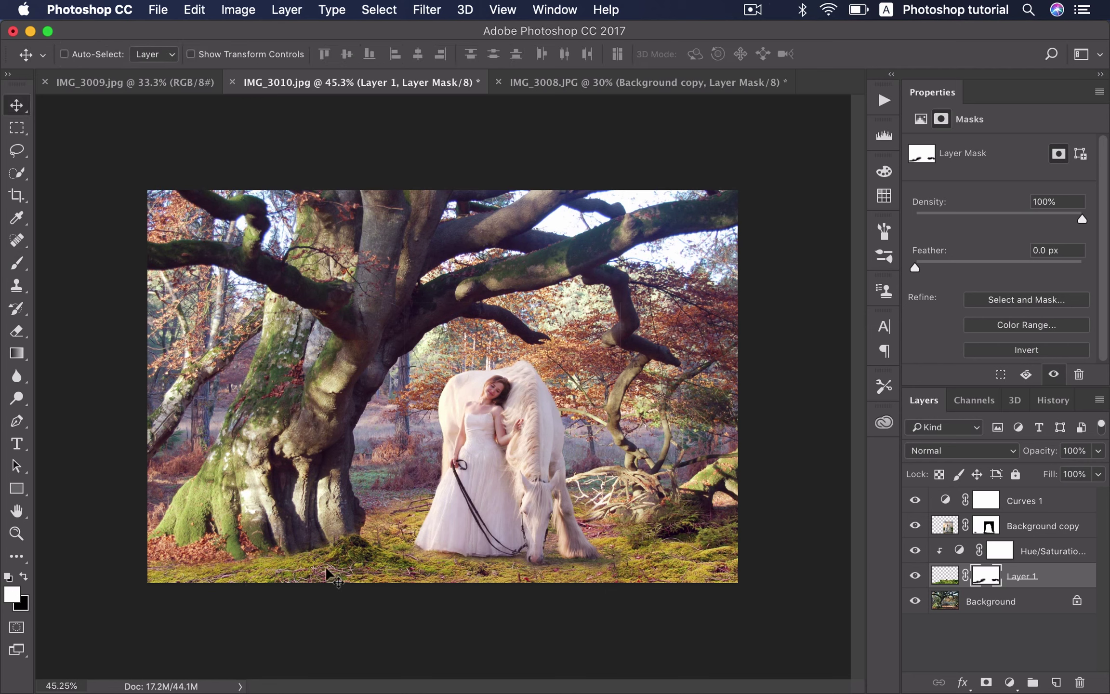
# Step: Touch up the Background copy layer's mask around the dress hem and the horse's feet with a 150 px white brush
pyautogui.click(986, 527)
pyautogui.press('b')
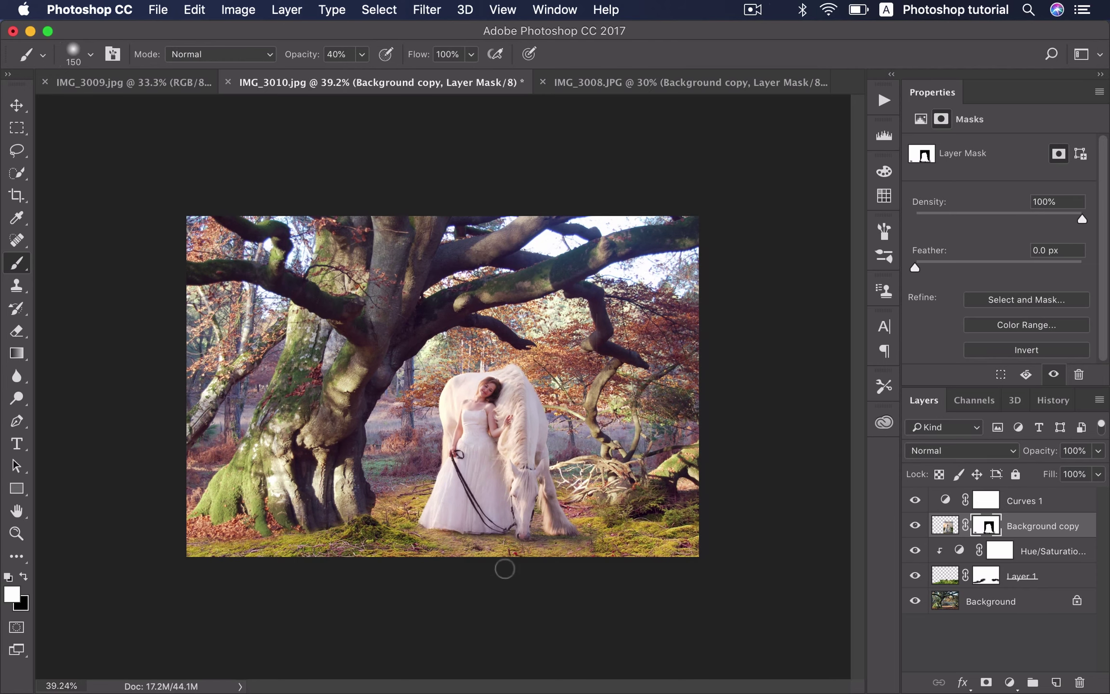
pyautogui.press('v')
pyautogui.scroll(-3, 521, 554)
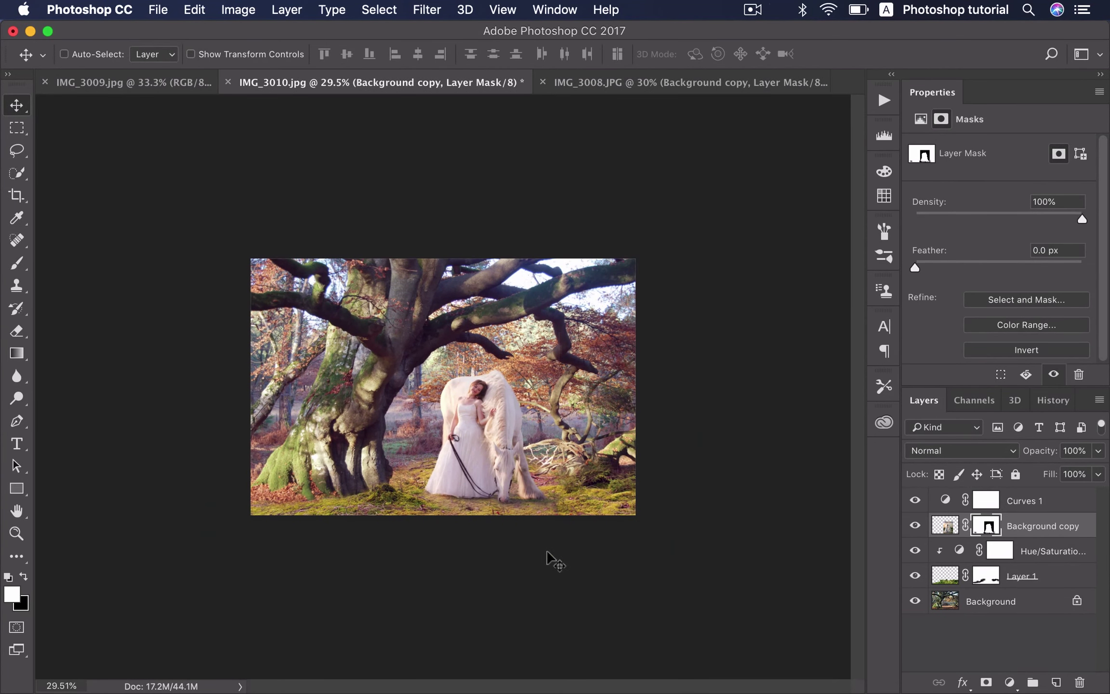
pyautogui.scroll(1, 552, 555)
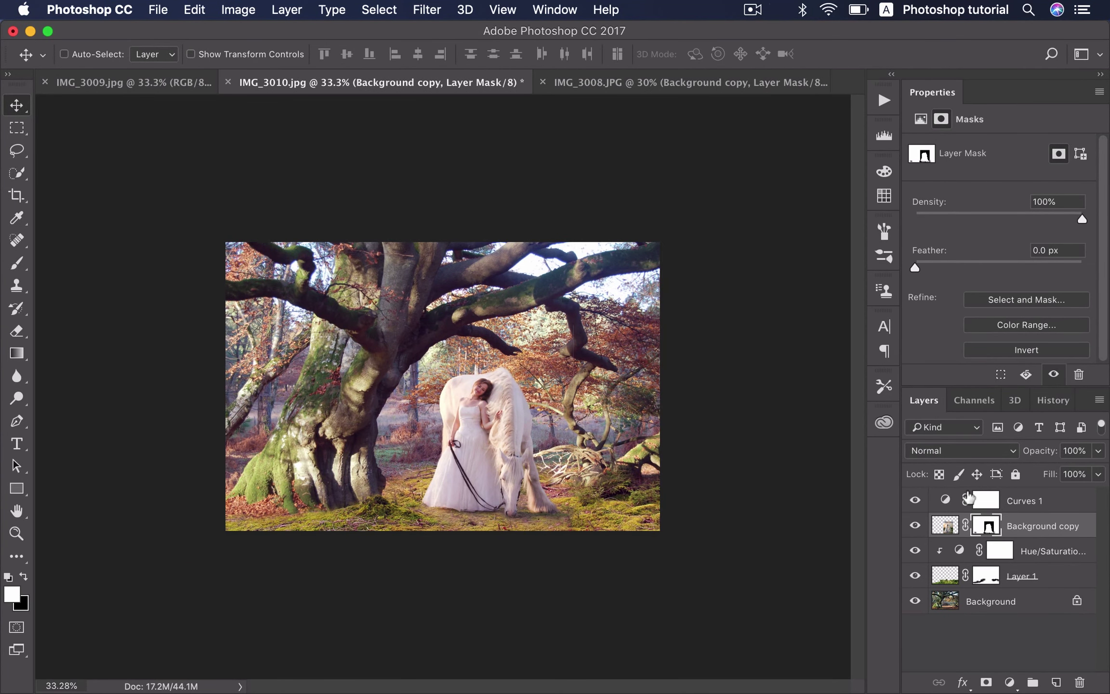
# Step: Apply a Camera Raw filter to the Background copy layer with Clarity +19, Highlights +23 and Shadows +18
pyautogui.click(1026, 501)
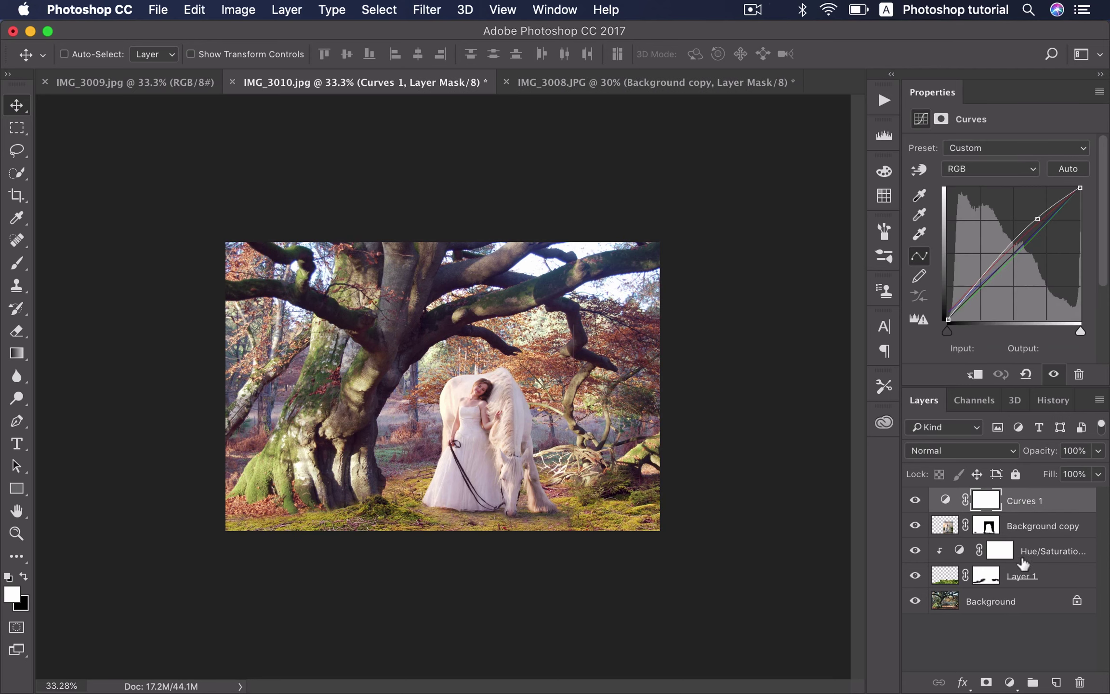
pyautogui.click(1026, 530)
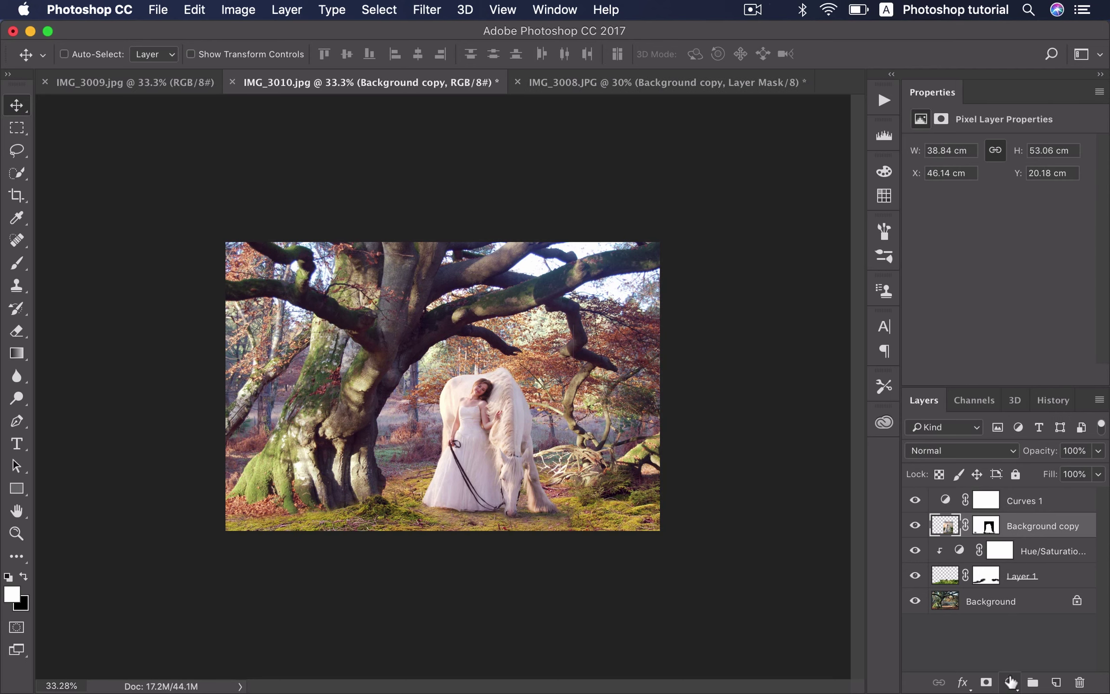
pyautogui.click(427, 10)
pyautogui.click(482, 116)
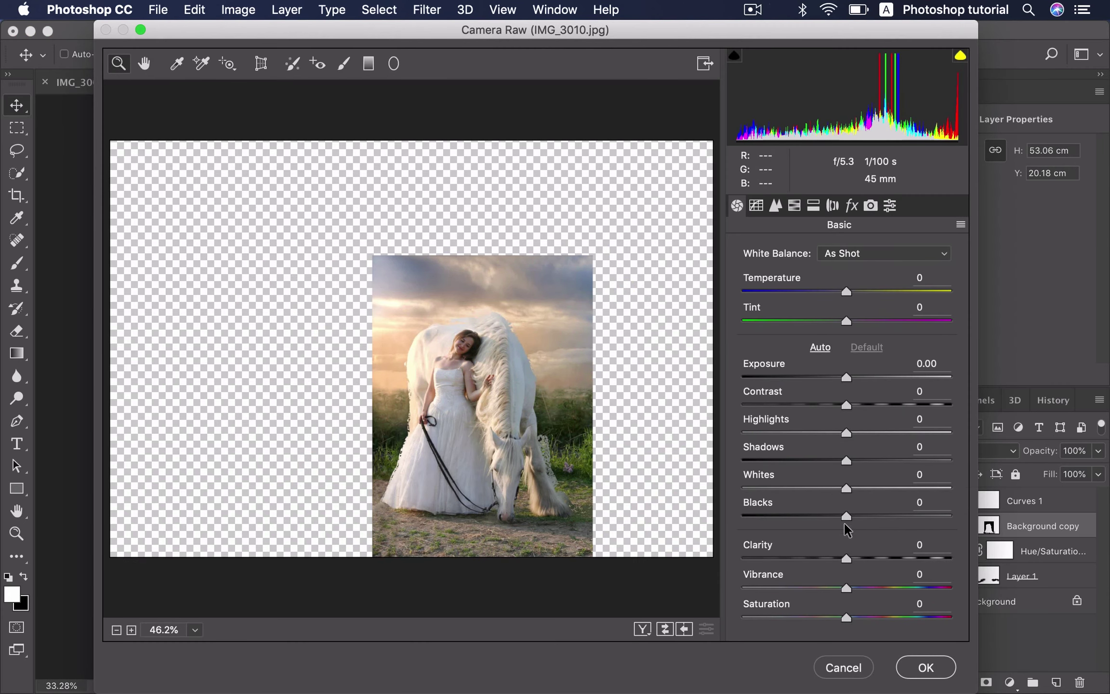
pyautogui.moveTo(847, 559); pyautogui.dragTo(866, 560)
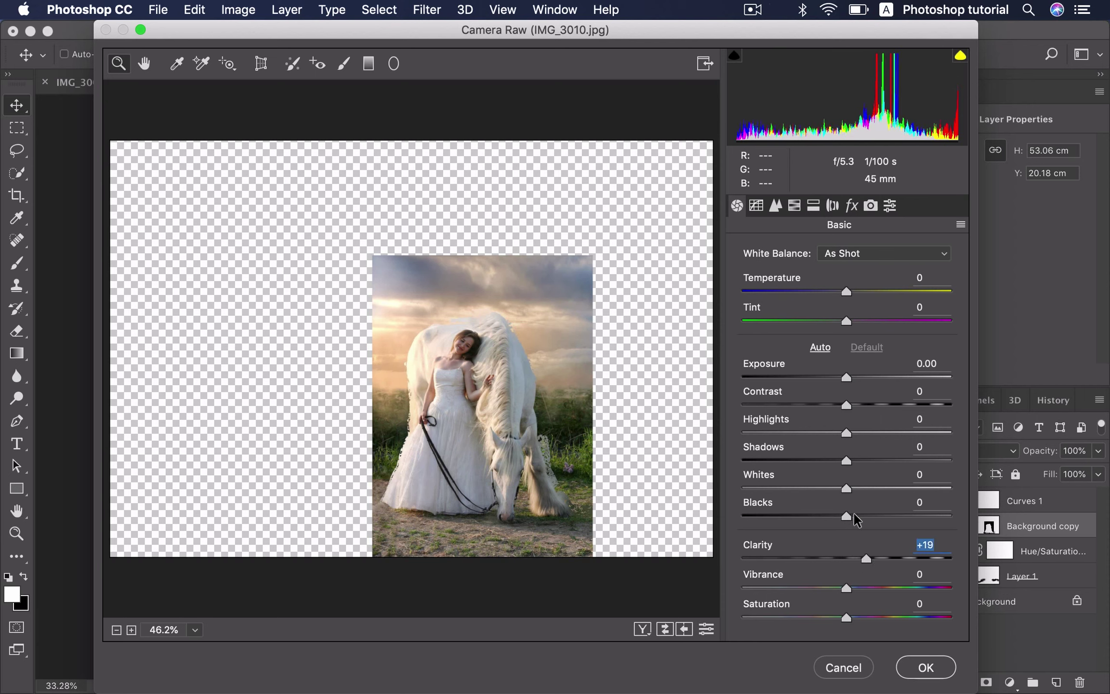
pyautogui.moveTo(848, 433); pyautogui.dragTo(864, 461)
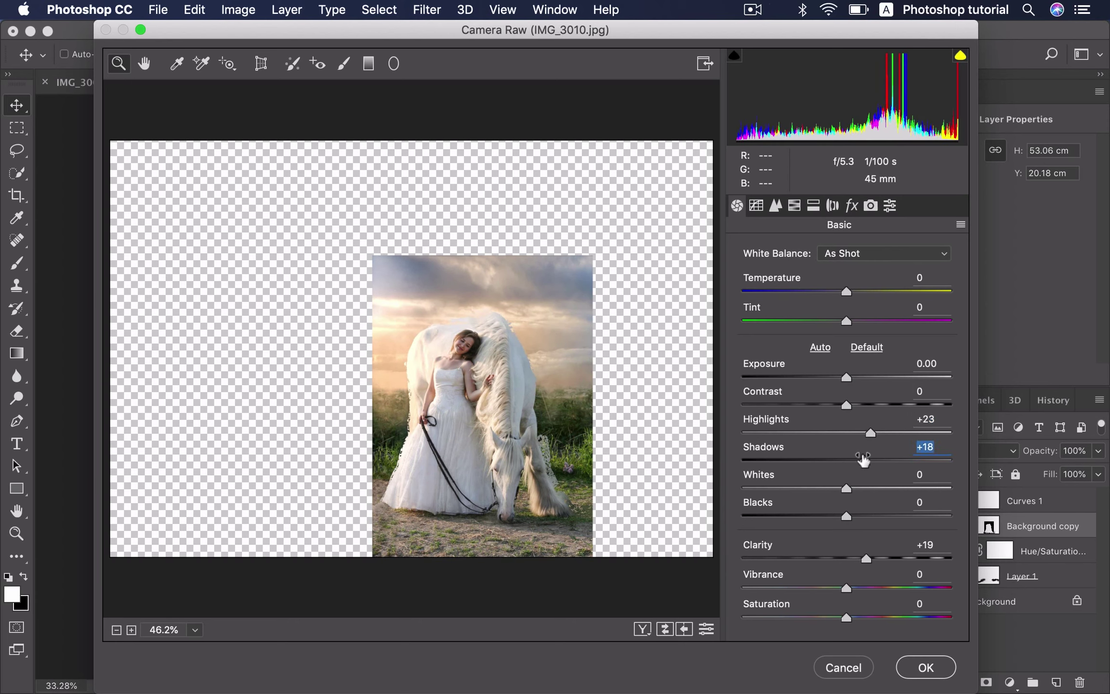
pyautogui.click(922, 669)
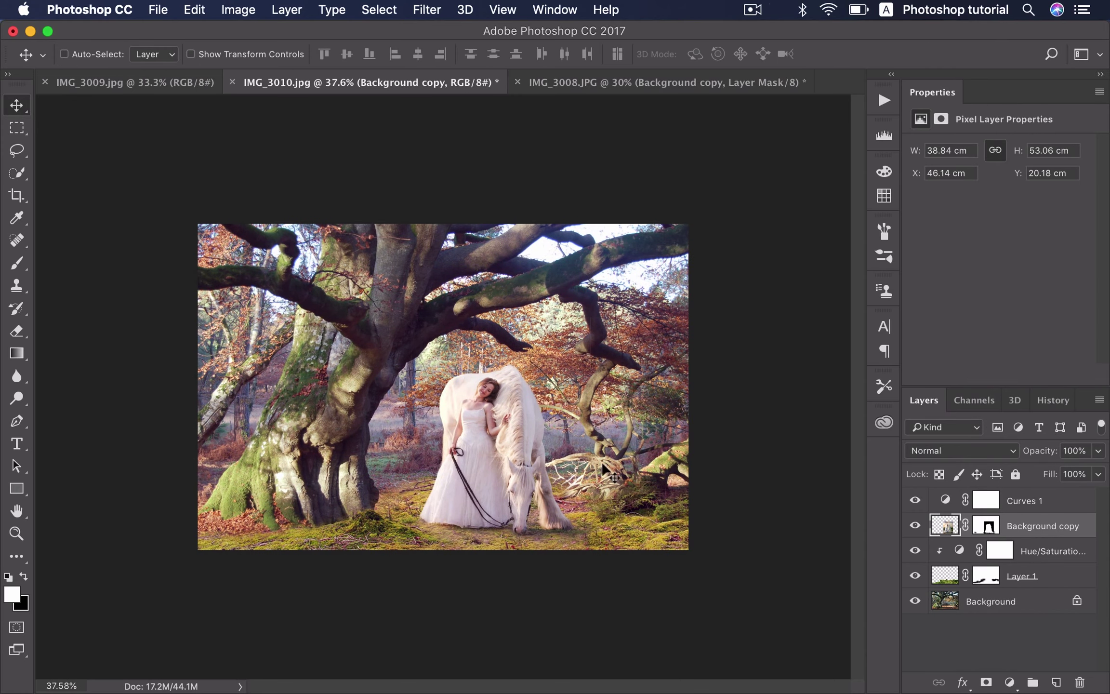
# Step: Free-transform Layer 1's moss foreground, lowering its top edge to a height of 42.69 cm
pyautogui.click(945, 577)
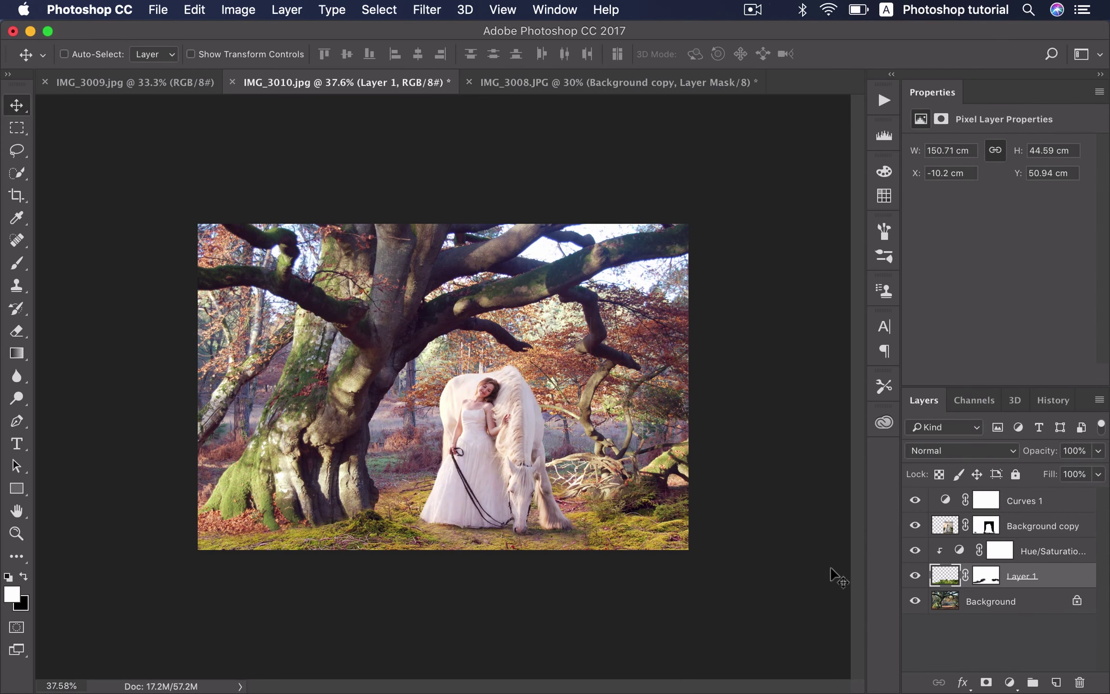
pyautogui.press('super+t')
pyautogui.moveTo(500, 460); pyautogui.dragTo(496, 469)
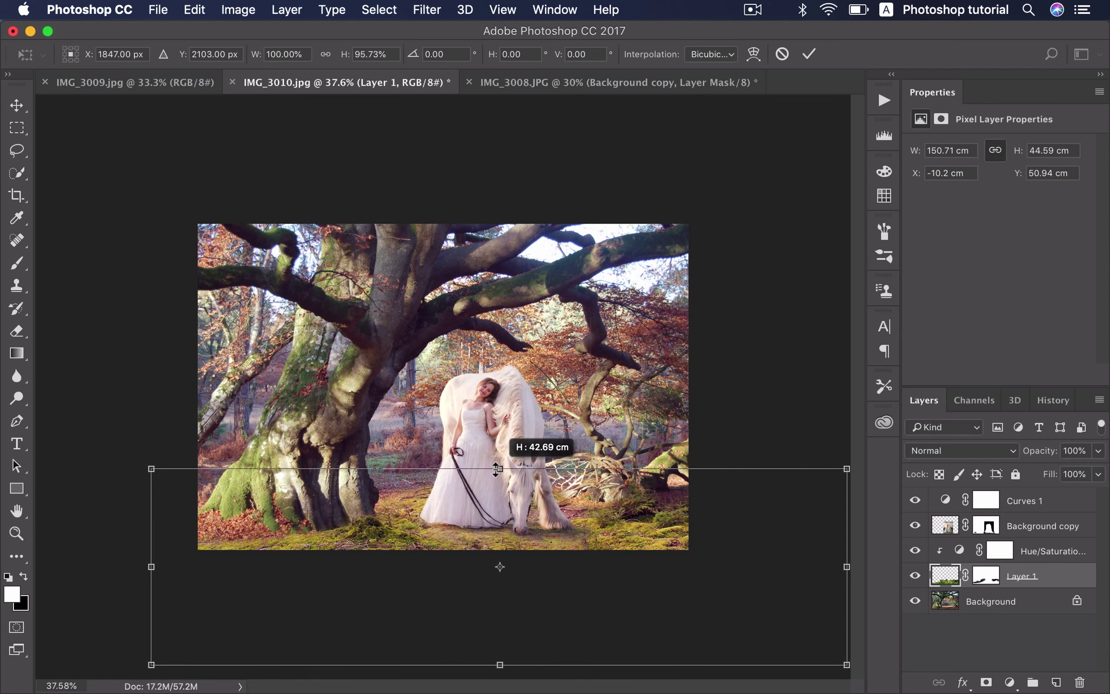
pyautogui.press('Return')
pyautogui.press('super+minus')
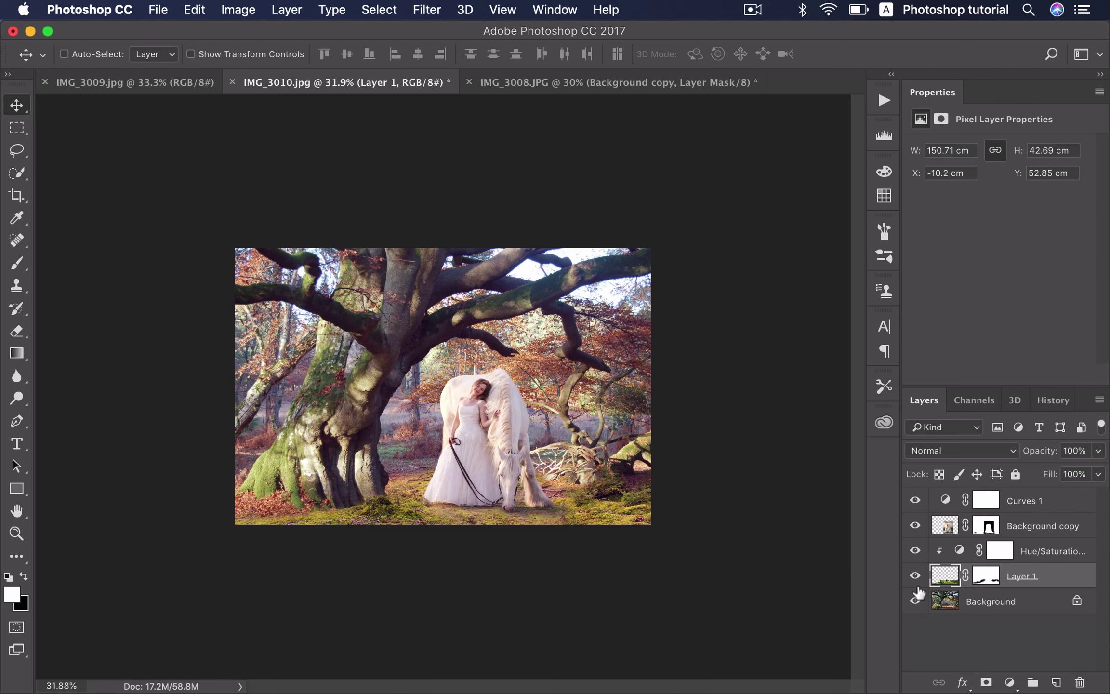
# Step: Target Layer 1's mask with the Brush tool and make black the foreground colour
pyautogui.press('b')
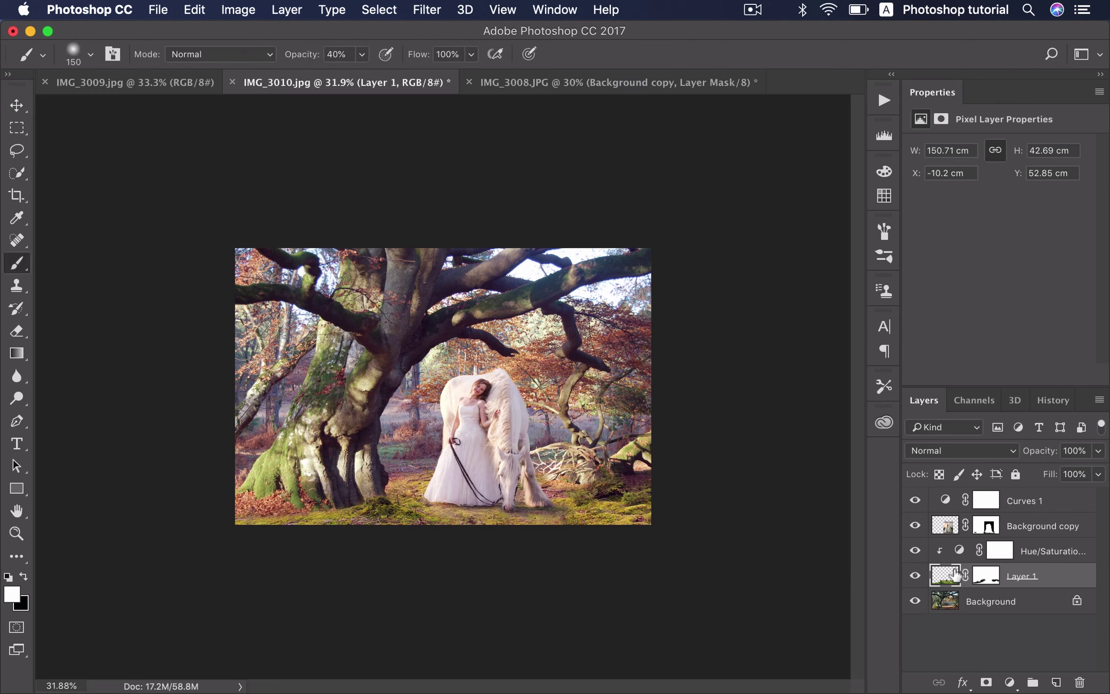
pyautogui.click(986, 576)
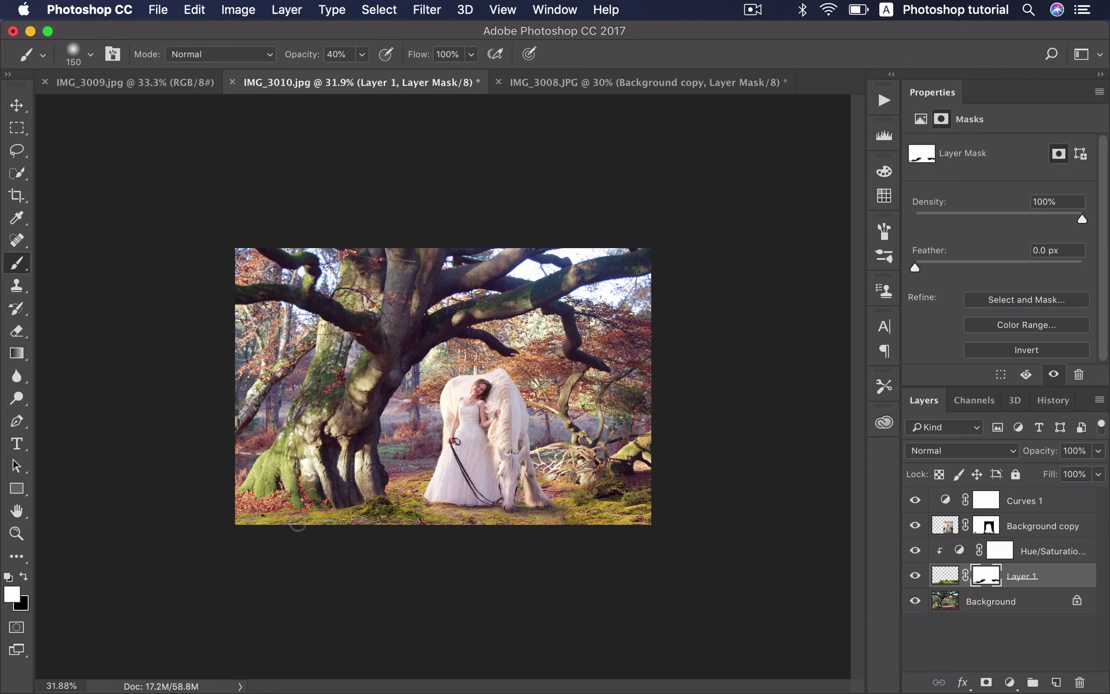
pyautogui.press('x')
pyautogui.press('v')
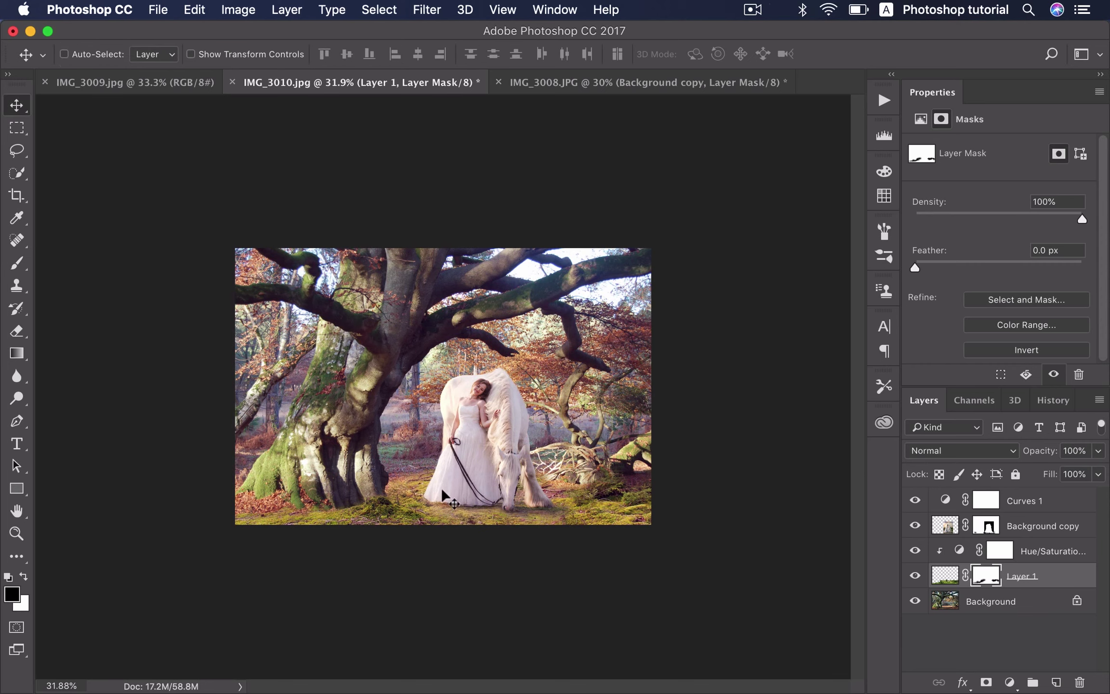
pyautogui.scroll(-1, 578, 508)
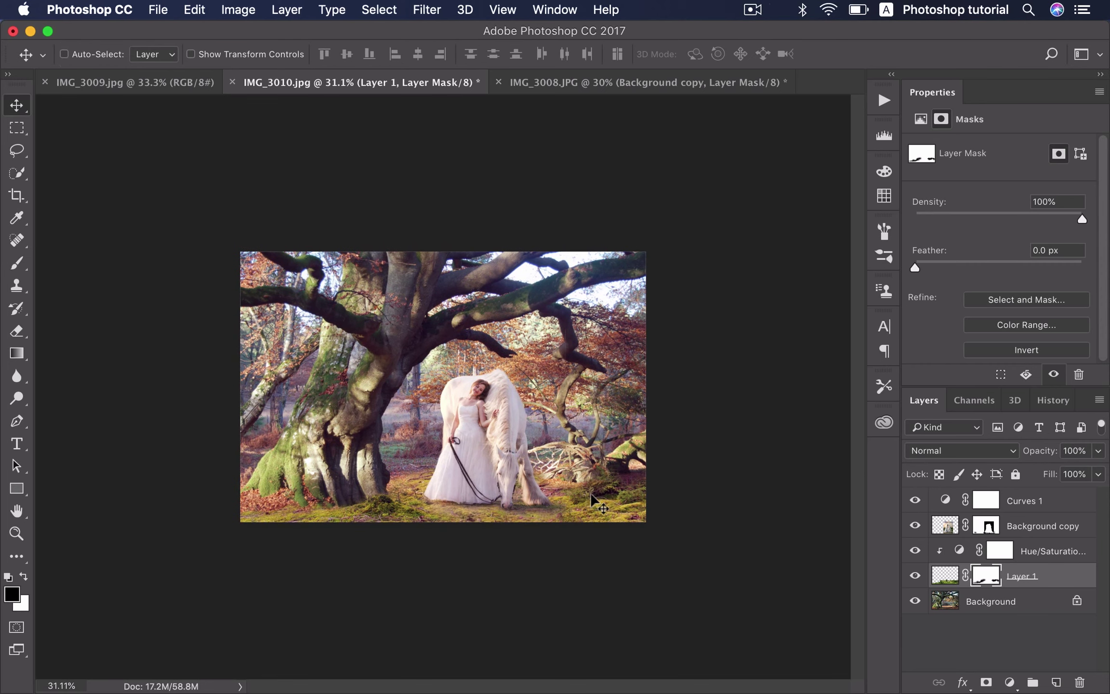
# Step: Add a Color Balance adjustment above Curves 1 and set its Shadows to green +3 and blue +12, with a slight shift towards red
pyautogui.click(1021, 506)
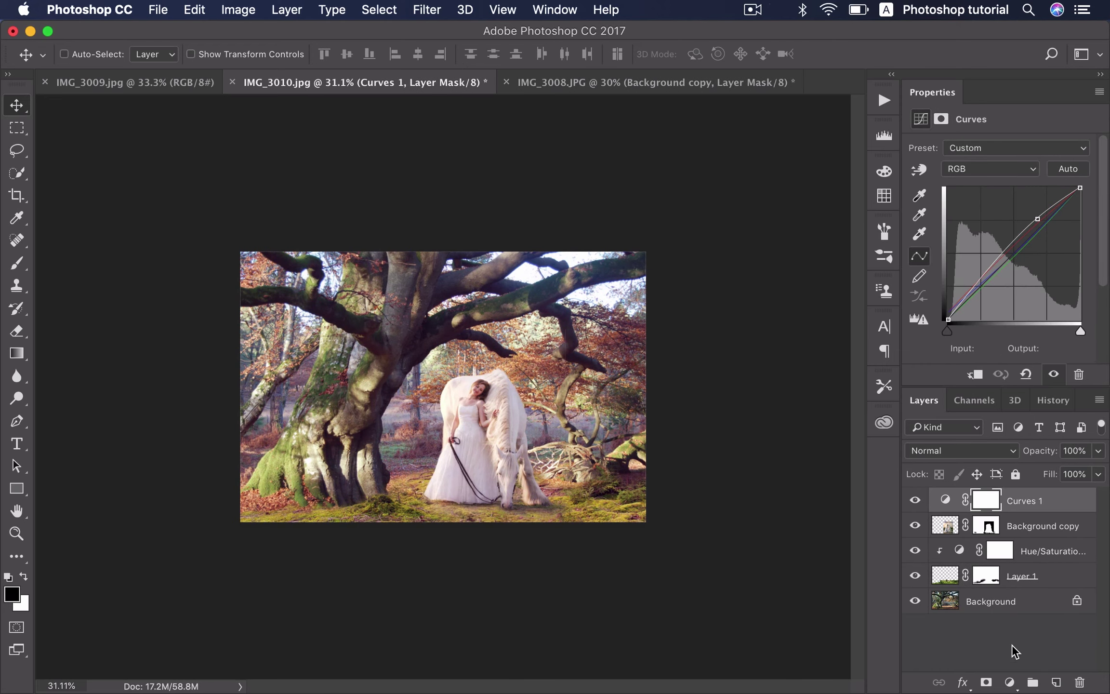
pyautogui.click(1008, 683)
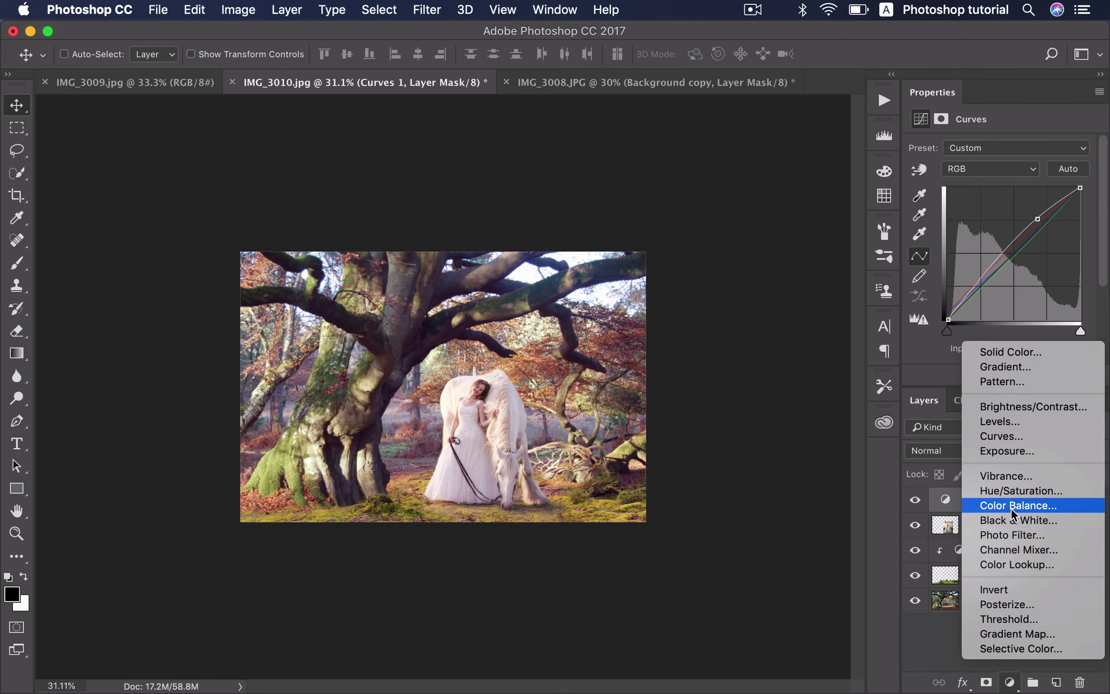
pyautogui.click(715, 469)
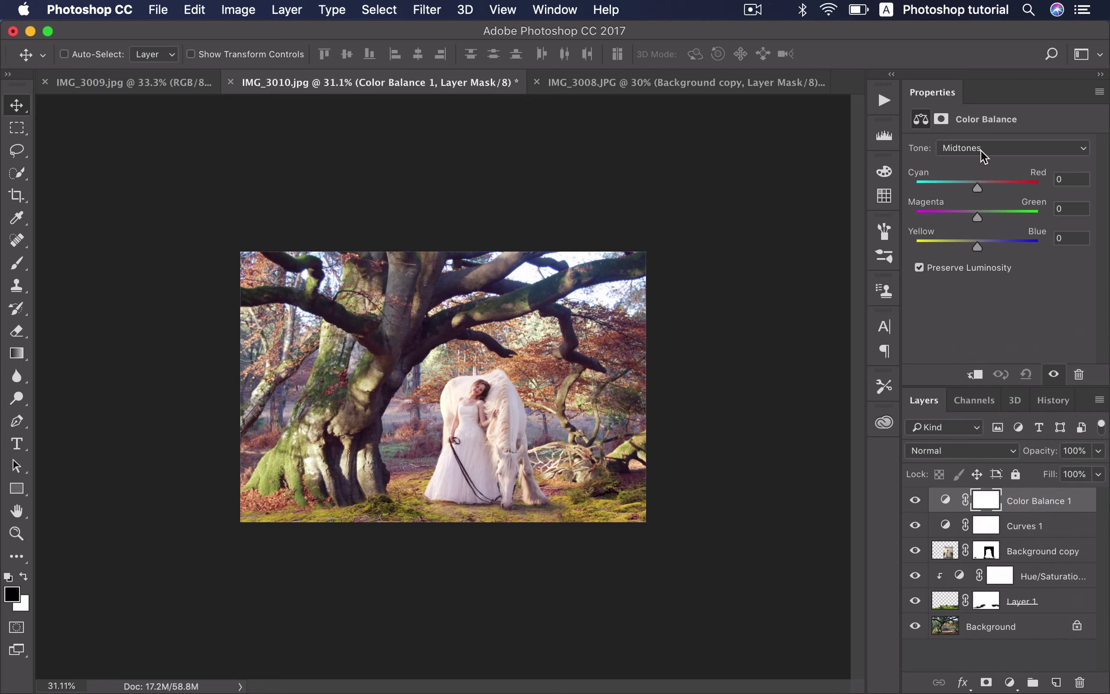
pyautogui.click(980, 149)
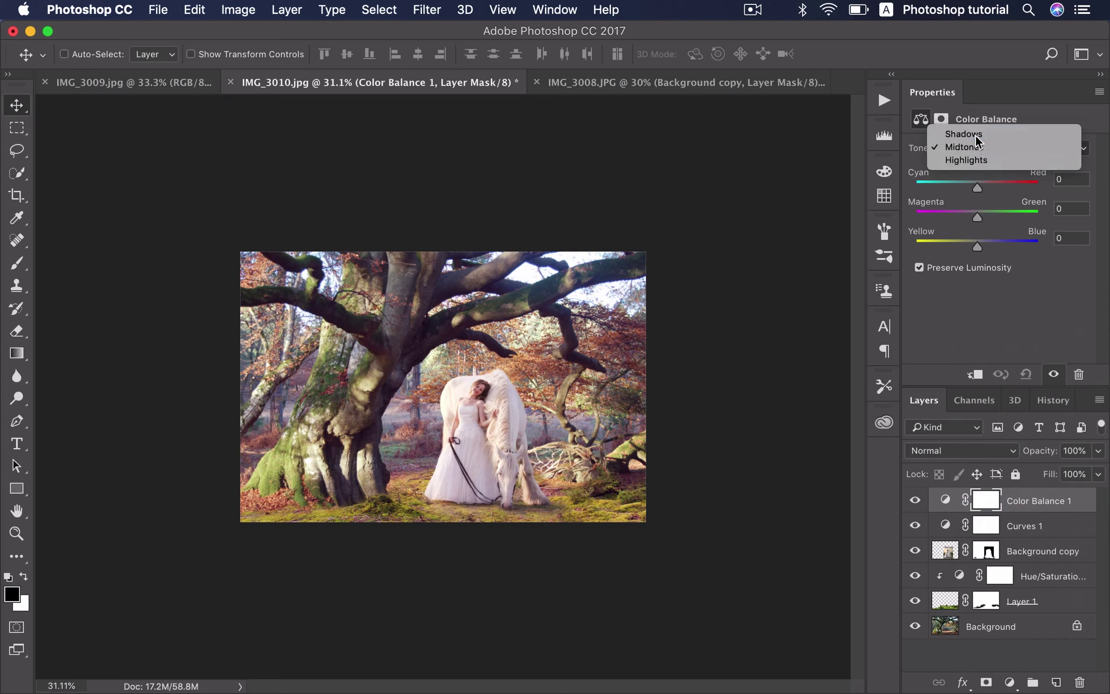
pyautogui.click(976, 136)
pyautogui.moveTo(977, 246); pyautogui.dragTo(984, 244)
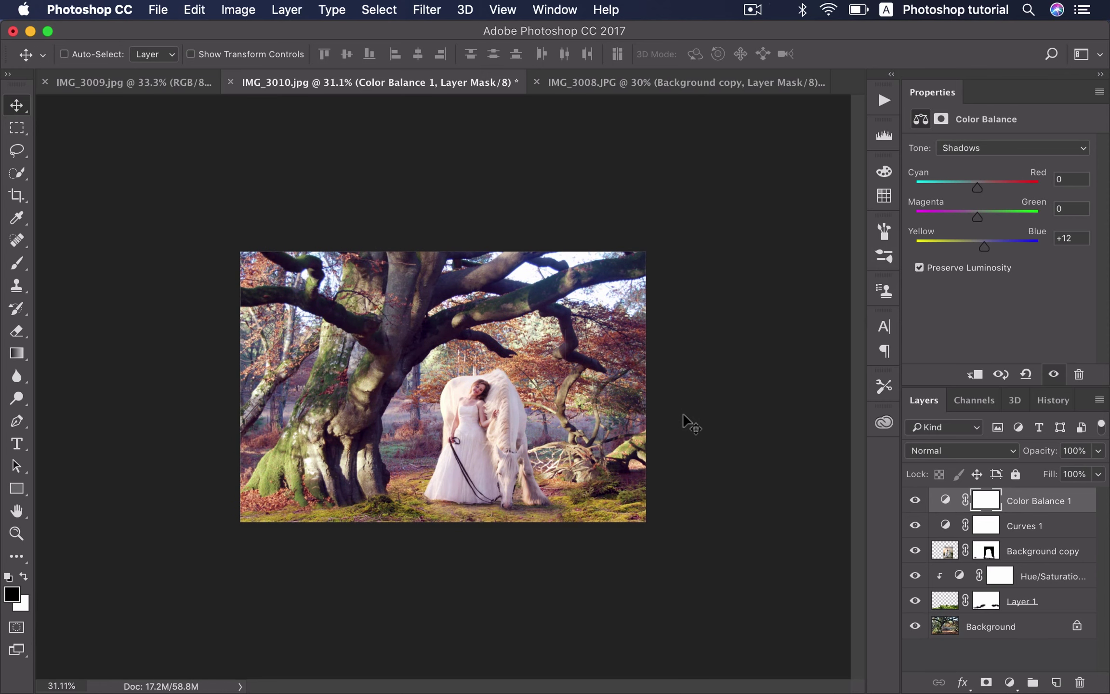
pyautogui.scroll(1, 683, 416)
pyautogui.scroll(2, 690, 424)
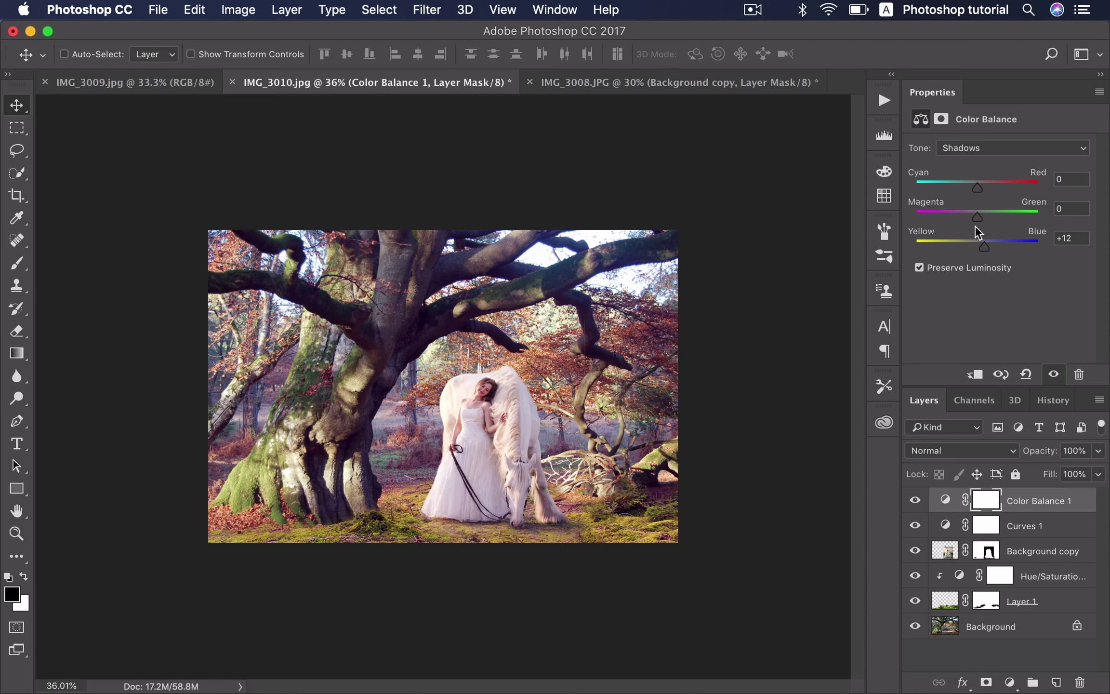
pyautogui.moveTo(962, 214); pyautogui.dragTo(980, 215)
pyautogui.moveTo(976, 189)
pyautogui.mouseDown()
pyautogui.moveTo(963, 187)
pyautogui.moveTo(981, 196)
pyautogui.mouseUp()
# Step: In the Color Balance Midtones, set Yellow–Blue to -6 and fine-tune the Magenta–Green and Cyan–Red balance
pyautogui.click(974, 149)
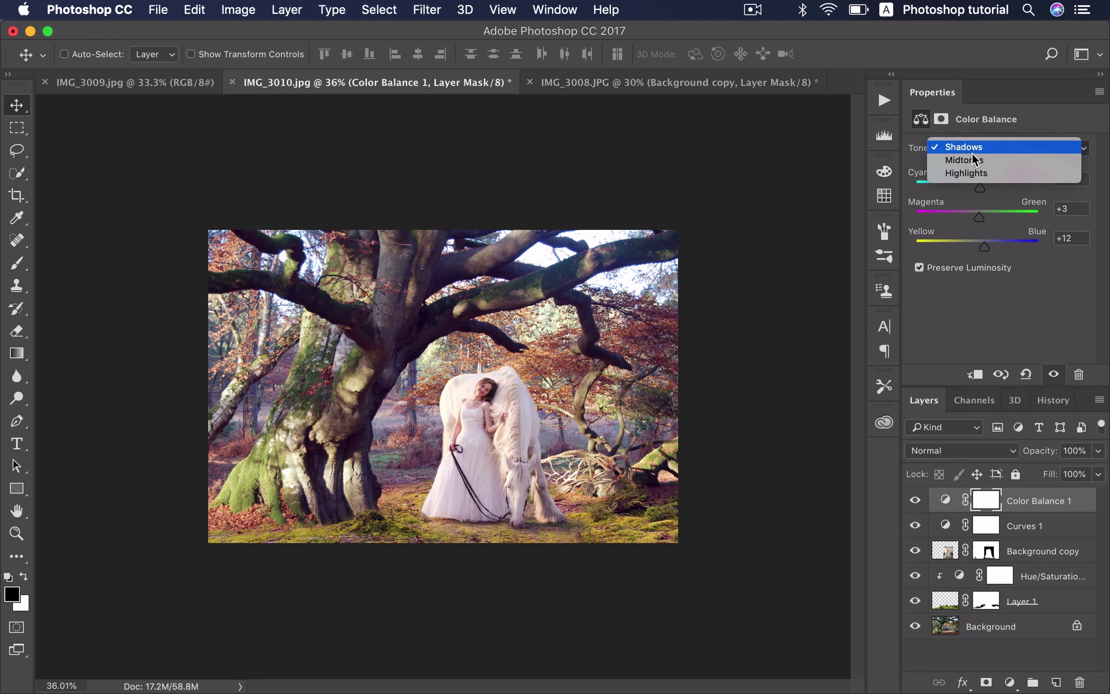
pyautogui.click(969, 162)
pyautogui.moveTo(975, 246); pyautogui.dragTo(972, 246)
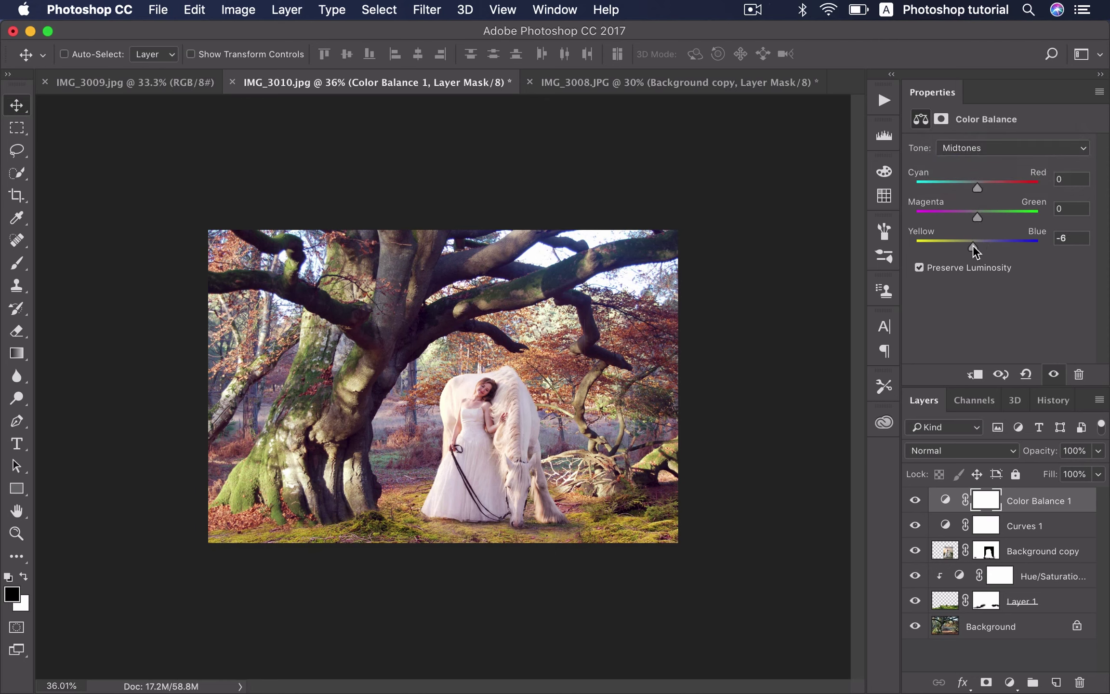
pyautogui.moveTo(969, 217); pyautogui.dragTo(979, 190)
# Step: In the Color Balance Highlights, set Cyan–Red to -10 and fine-tune the Yellow–Blue and Magenta–Green balance
pyautogui.click(970, 150)
pyautogui.click(968, 158)
pyautogui.moveTo(974, 190); pyautogui.dragTo(969, 189)
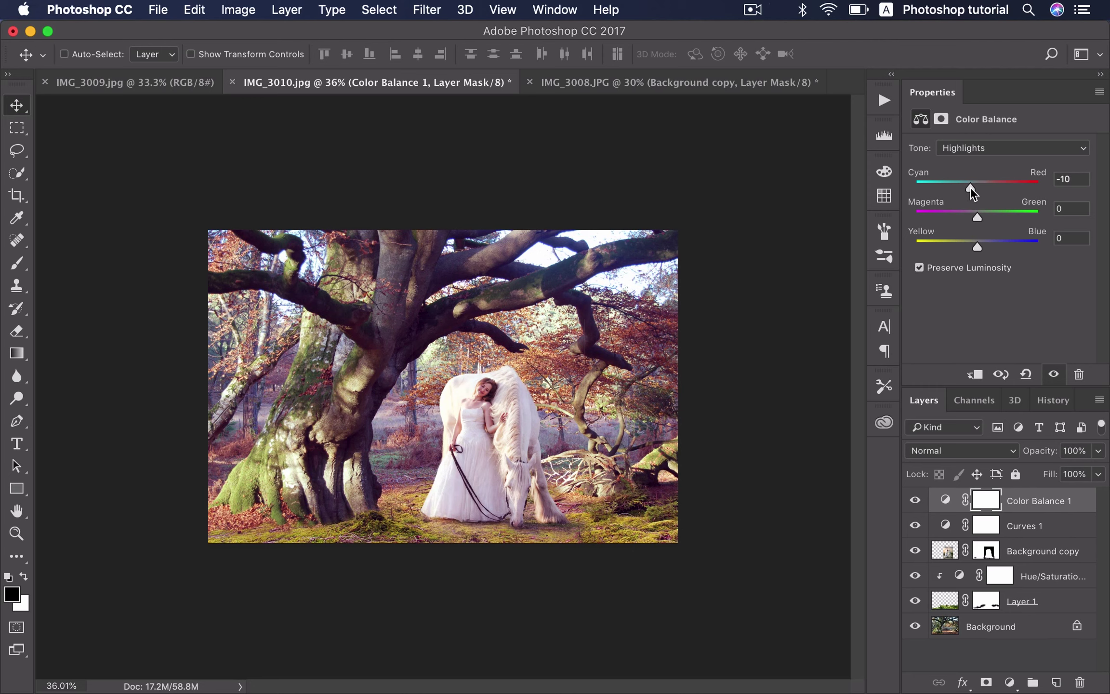
pyautogui.moveTo(978, 246); pyautogui.dragTo(977, 217)
pyautogui.press('super+equal')
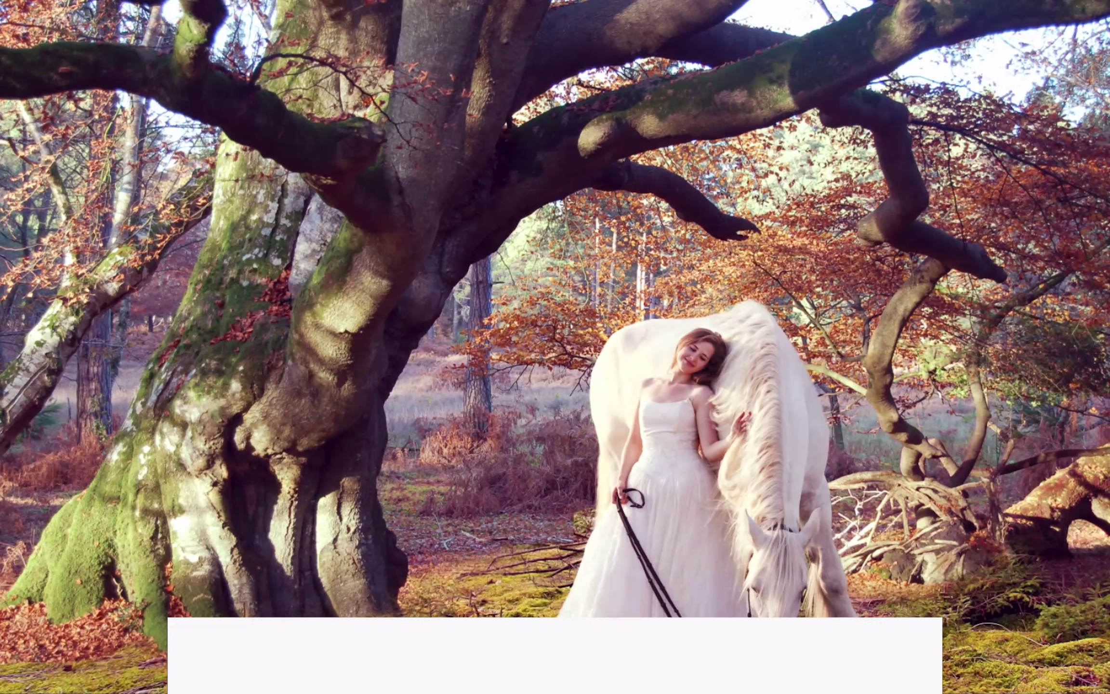